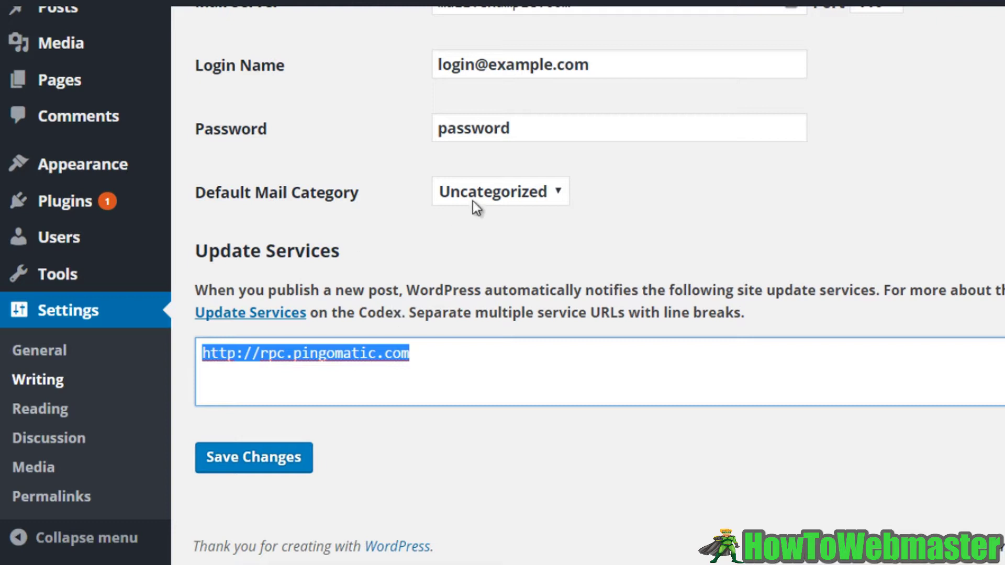
Step: Open the Update Services Codex page in a separate tab and copy its complete list of XML-RPC Ping Services URLs
right_click(264, 315)
click(288, 326)
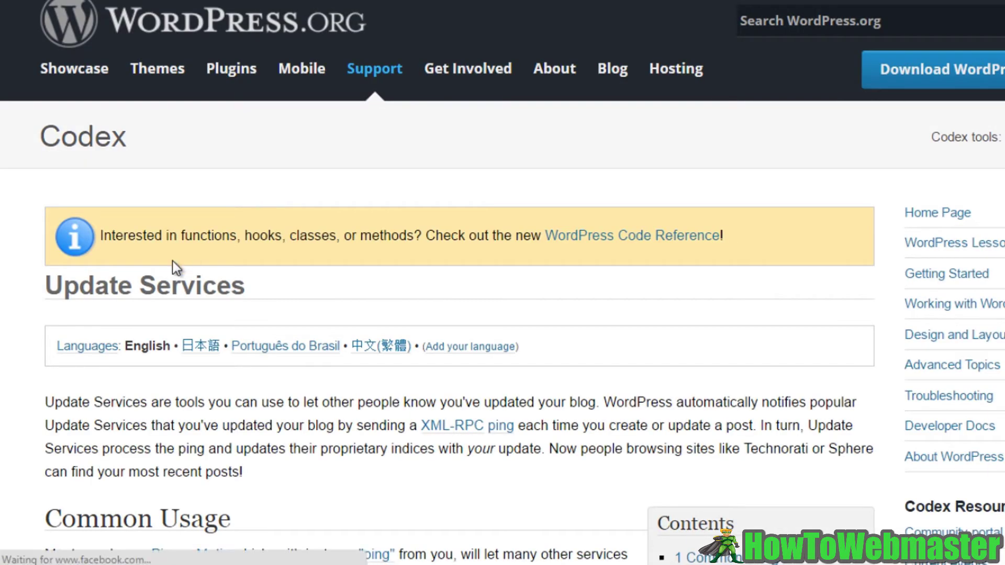
scroll(172, 260, down, 15)
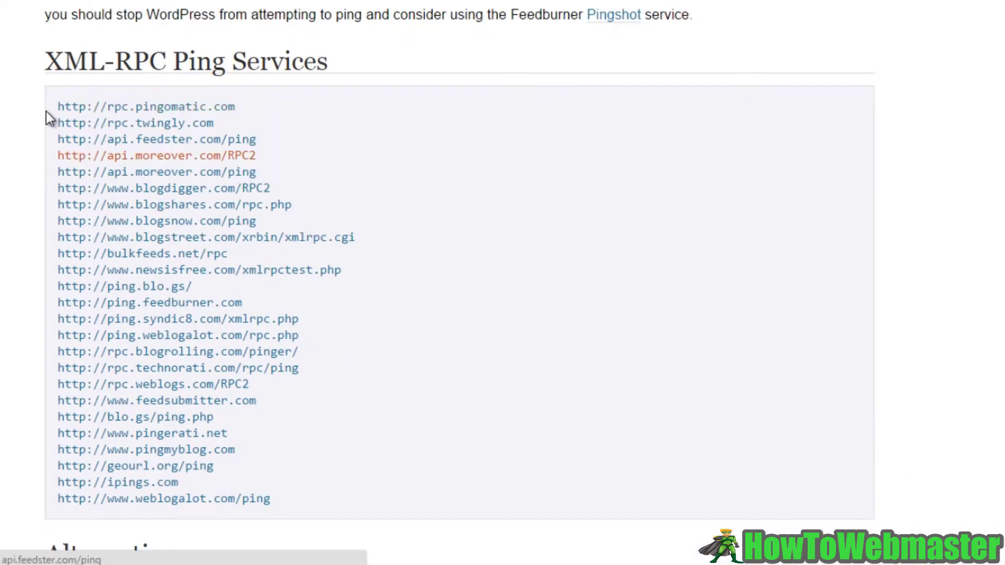
drag(50, 102, 277, 512)
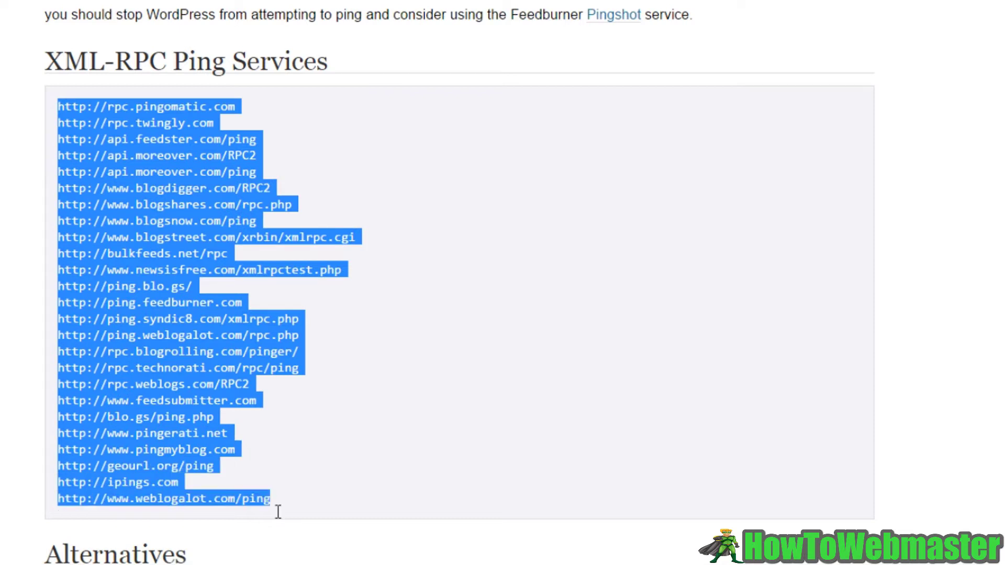
right_click(177, 360)
click(298, 198)
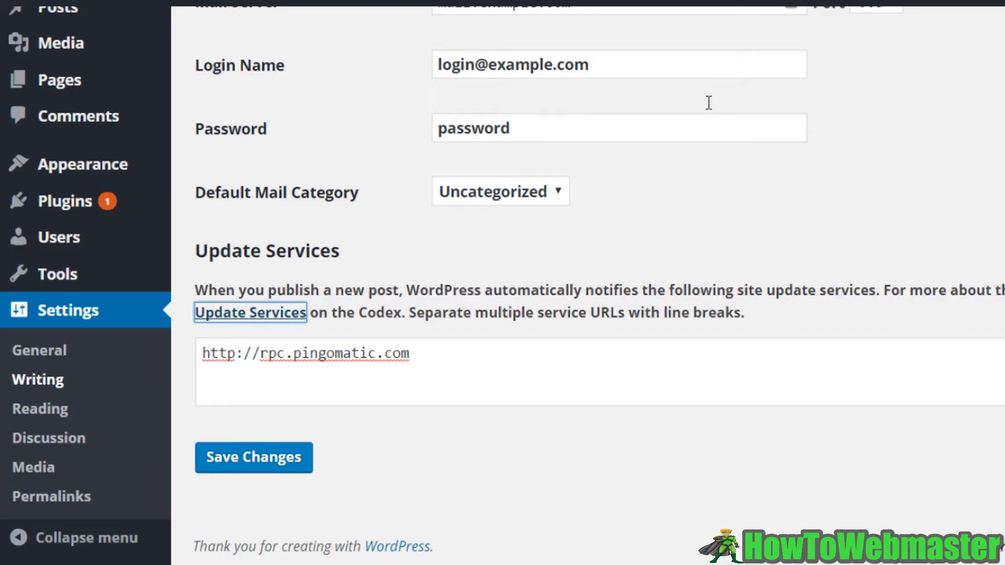
Step: Replace the existing Update Services URL in the Writing settings with the copied ping service list and save the changes
drag(431, 356, 174, 356)
key(BackSpace)
right_click(282, 358)
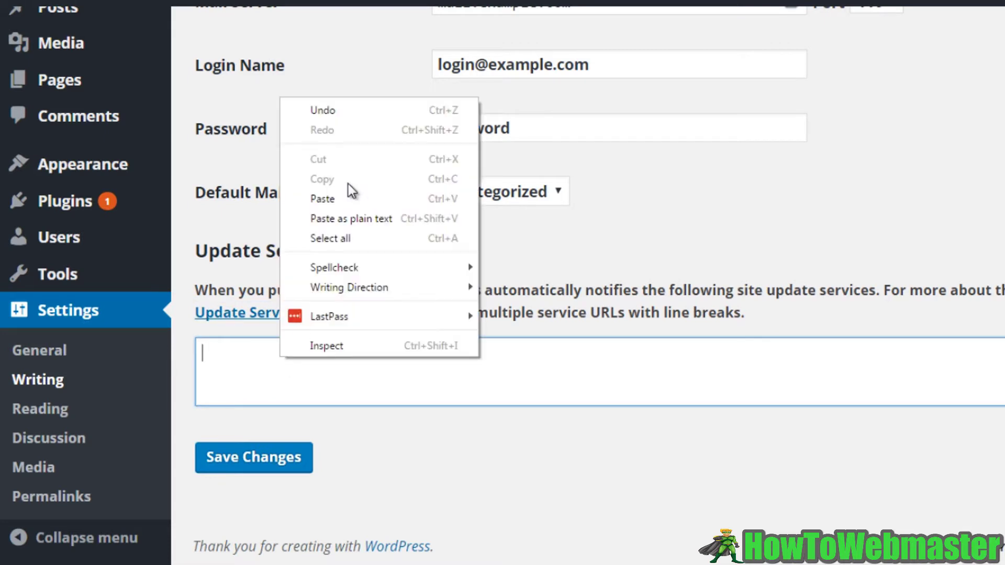
click(347, 199)
click(266, 458)
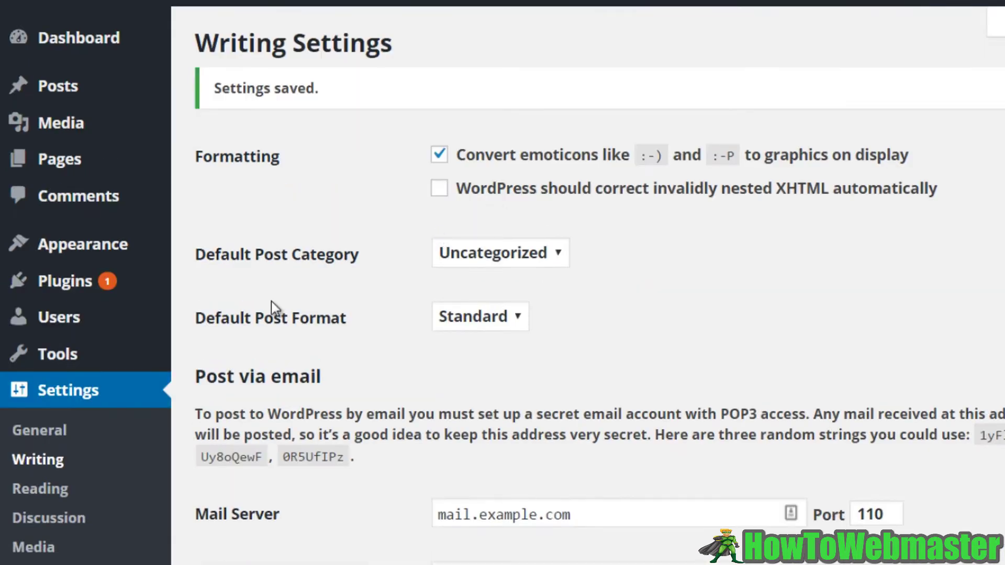
scroll(271, 300, down, 7)
scroll(271, 300, down, 2)
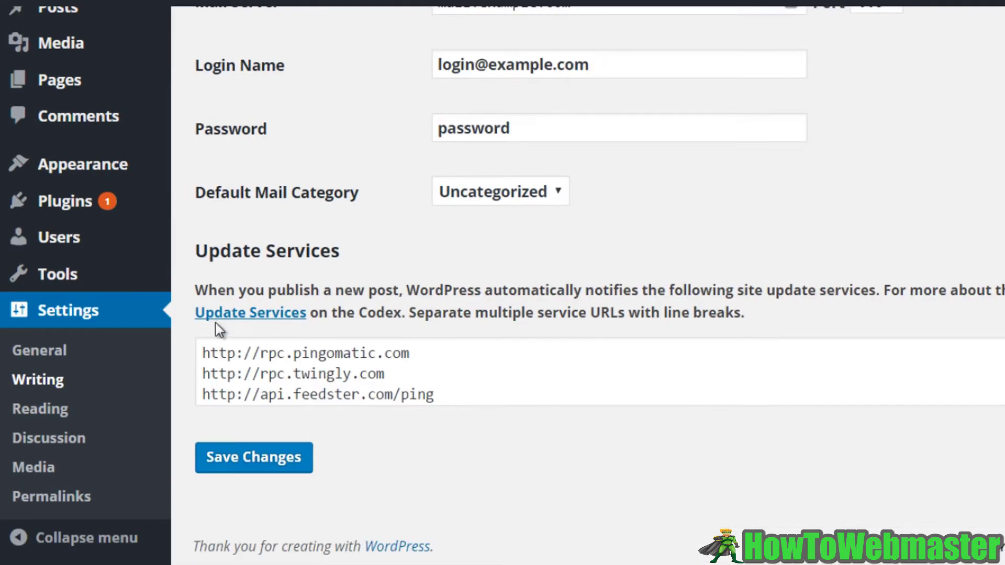
Step: In the Reading settings, enable "Discourage search engines from indexing this site" and save the changes
click(51, 416)
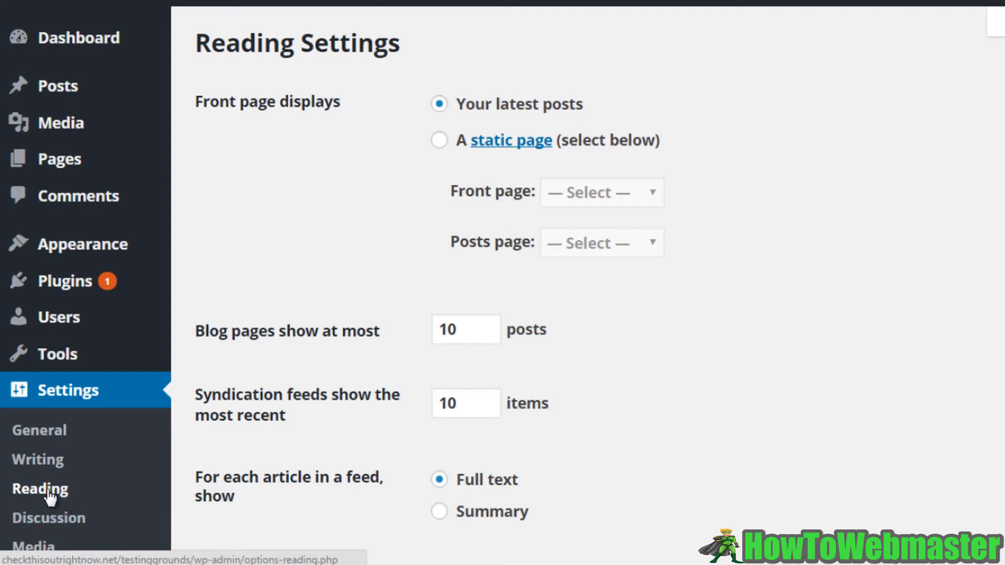
scroll(403, 261, down, 4)
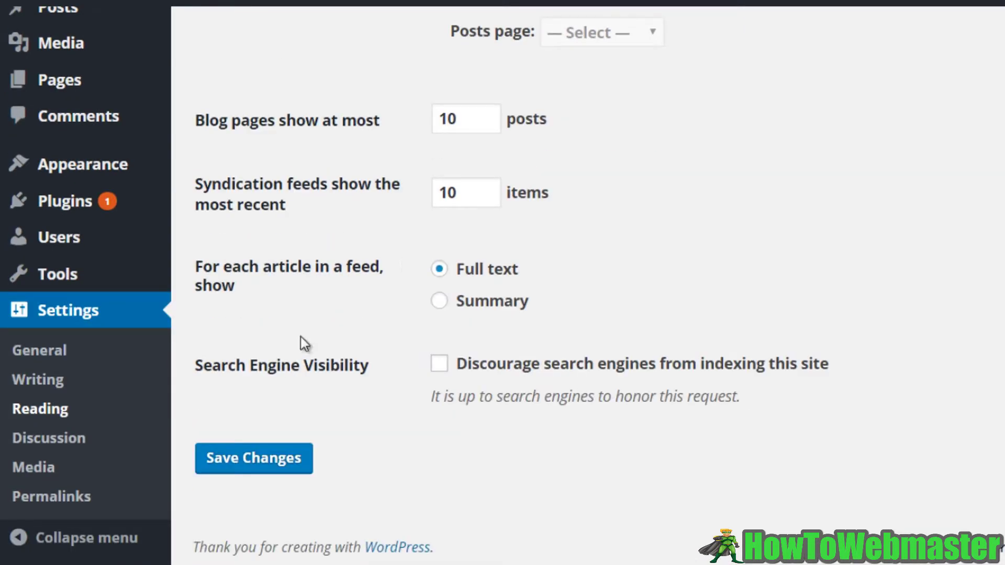
click(520, 366)
click(438, 363)
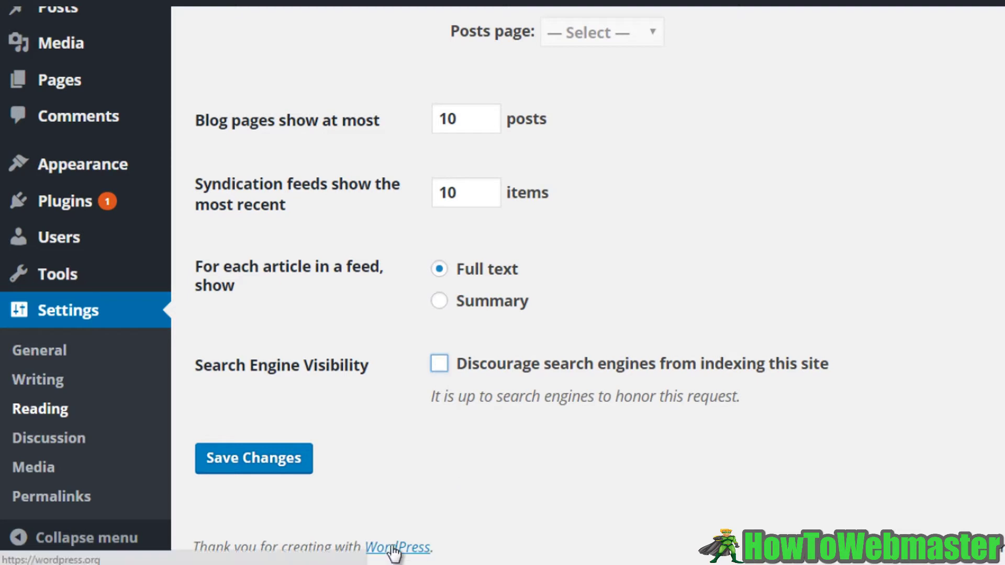
click(440, 364)
click(283, 469)
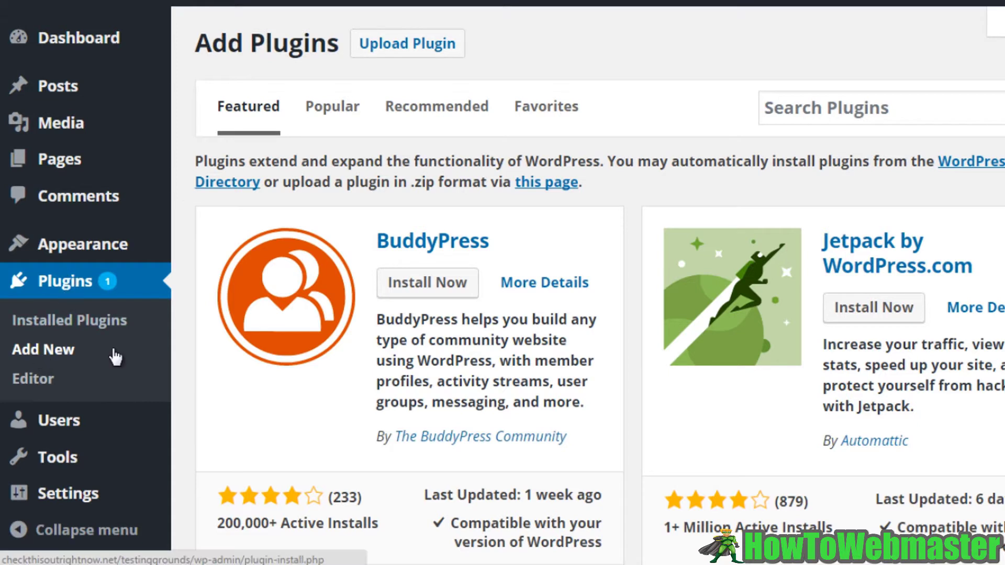
Step: Search the plugin directory for "yoast" and find the Yoast SEO plugin
click(863, 106)
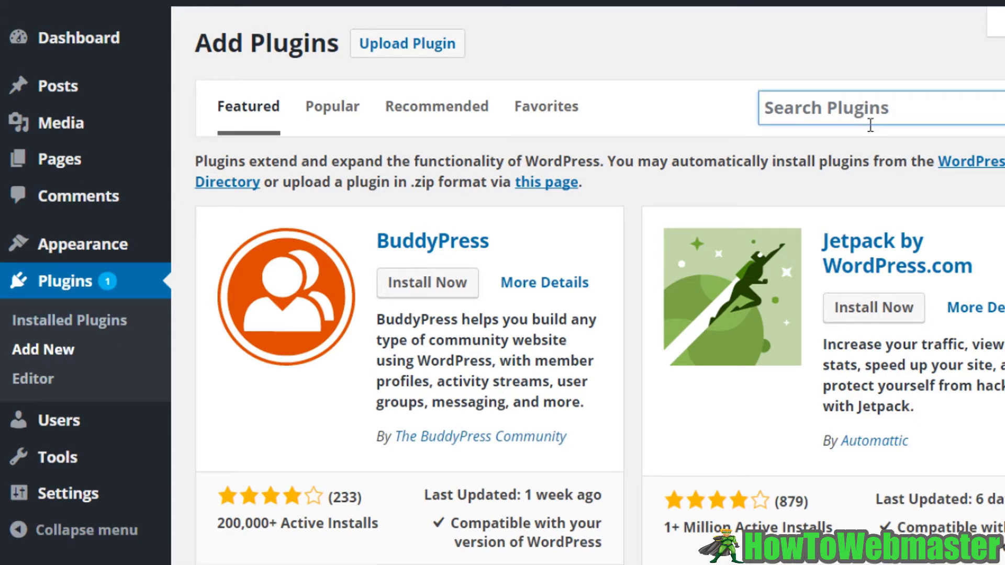
text(yoast)
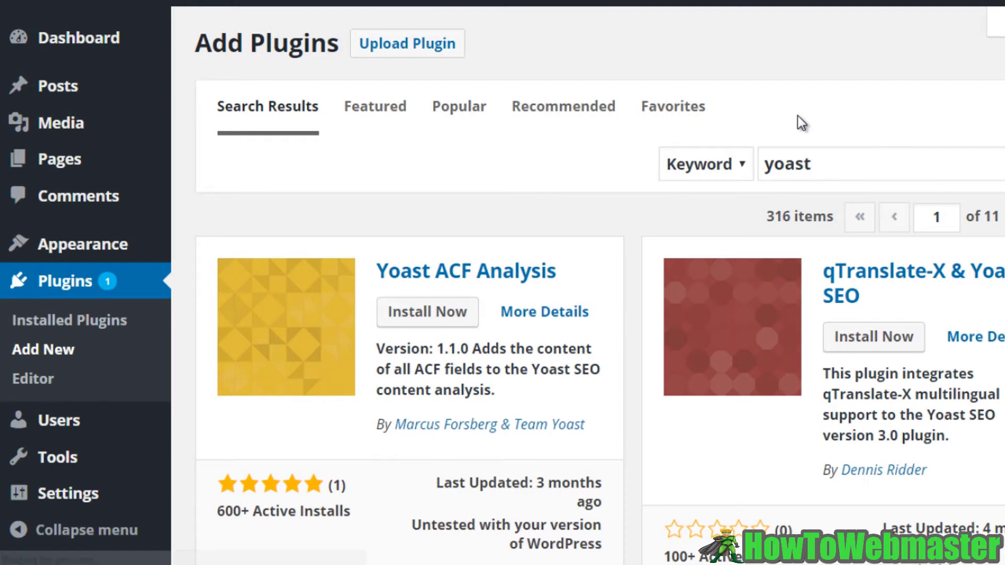
scroll(632, 218, down, 8)
scroll(632, 219, up, 2)
scroll(632, 219, up, 1)
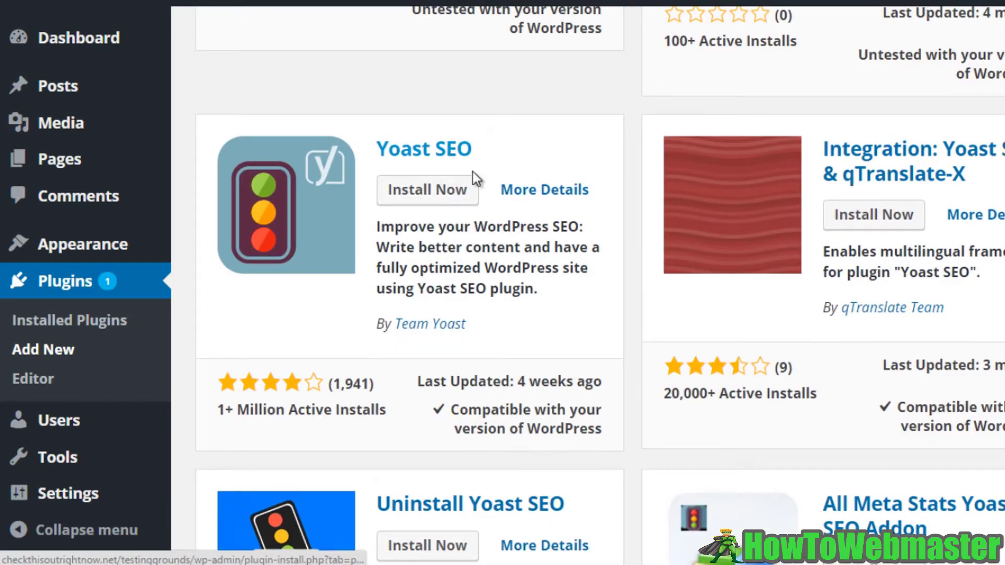
Step: Install the Yoast SEO plugin by Team Yoast from the search results and activate it
scroll(585, 224, up, 6)
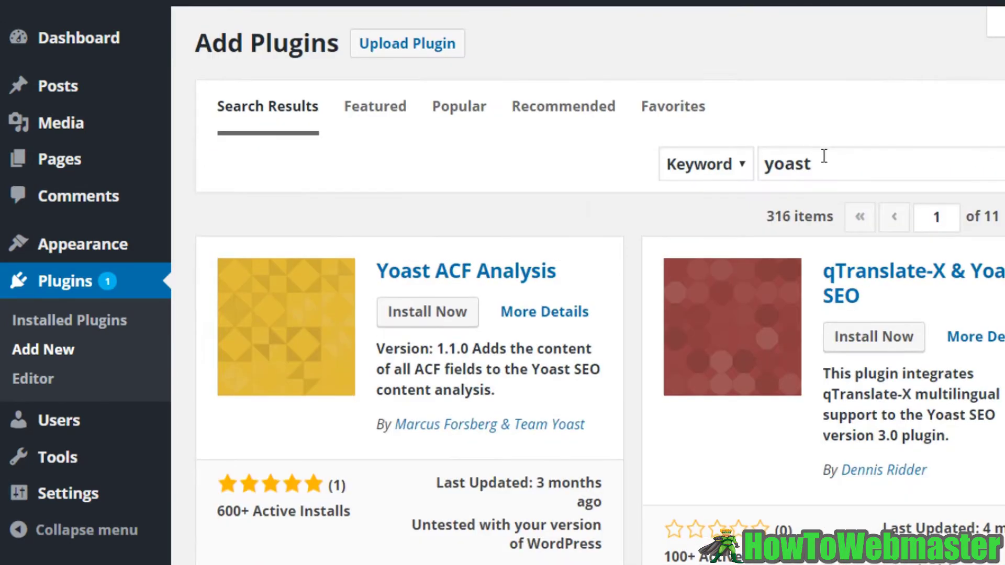
scroll(652, 306, down, 10)
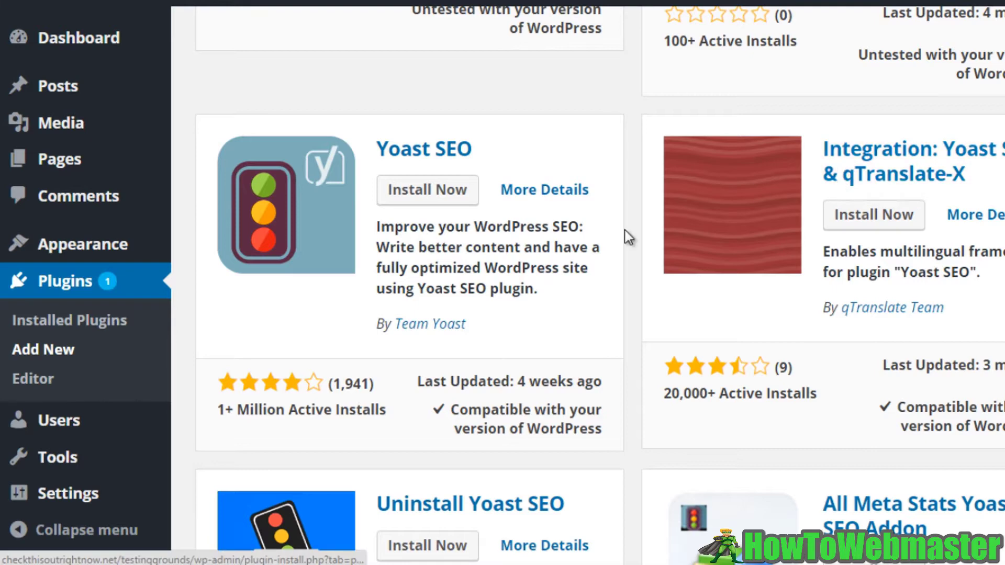
scroll(623, 230, up, 2)
click(447, 274)
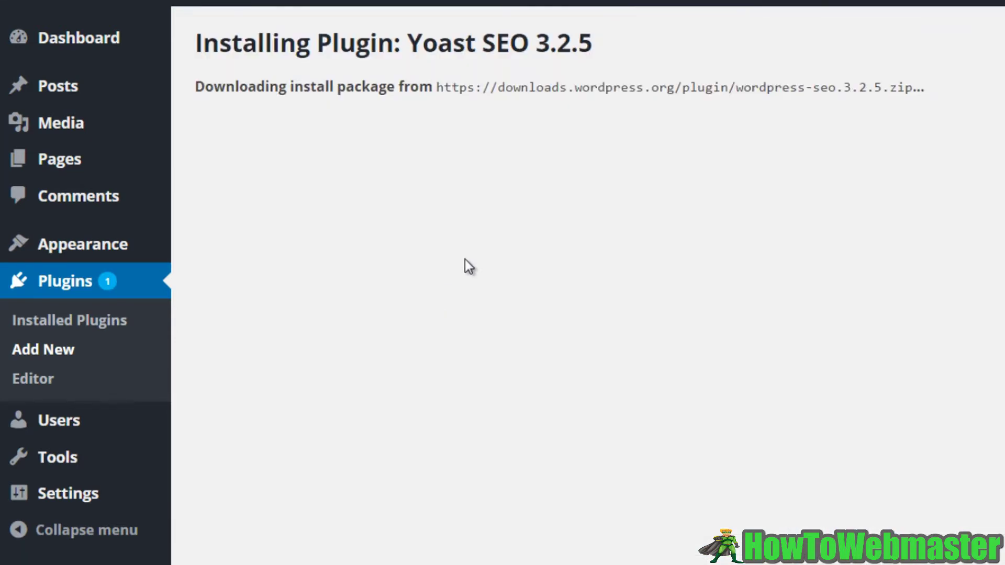
click(280, 229)
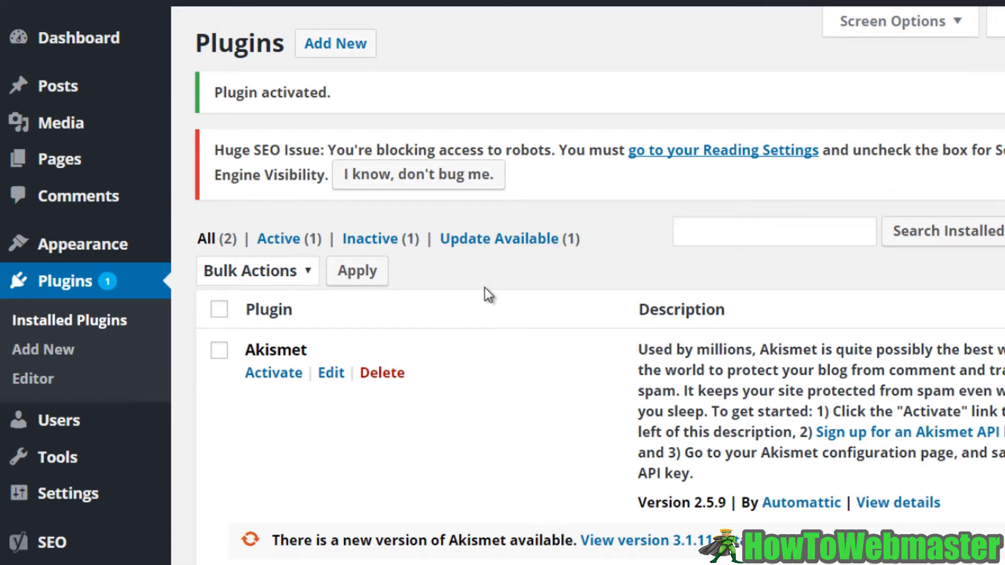
Step: Read the Huge SEO Issue notice and open its linked Reading Settings in a separate tab
drag(242, 152, 358, 152)
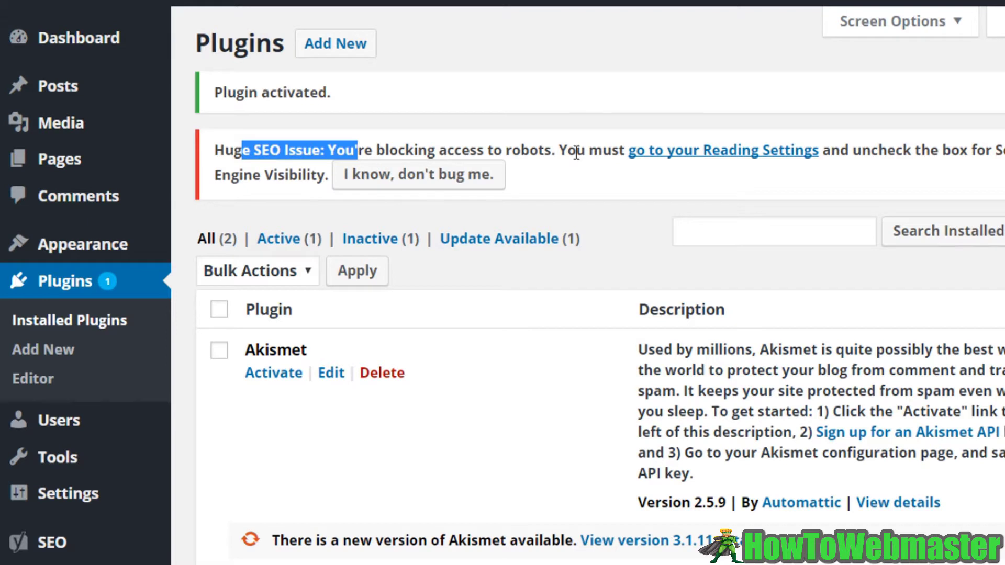
click(601, 152)
right_click(688, 155)
click(721, 171)
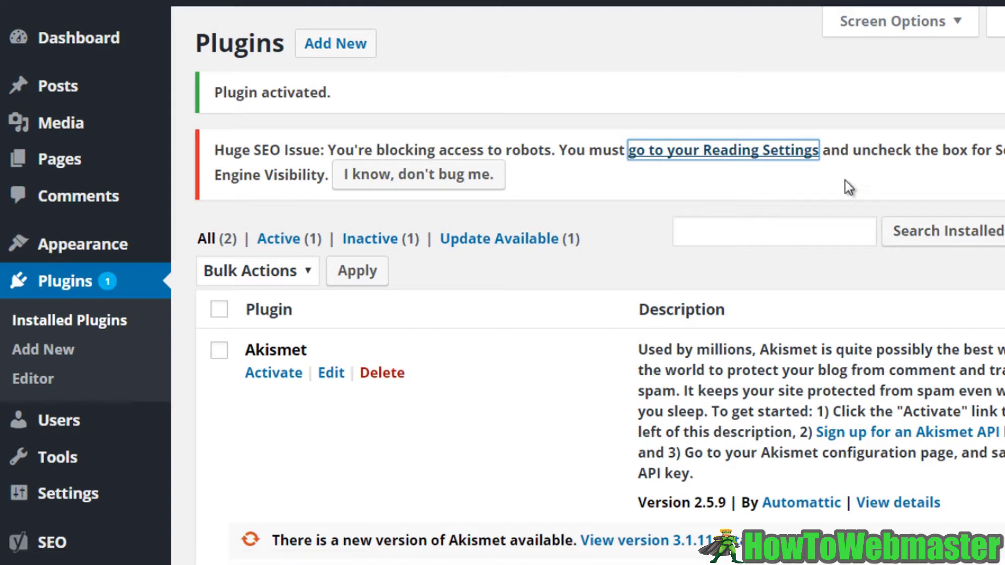
click(463, 183)
click(562, 144)
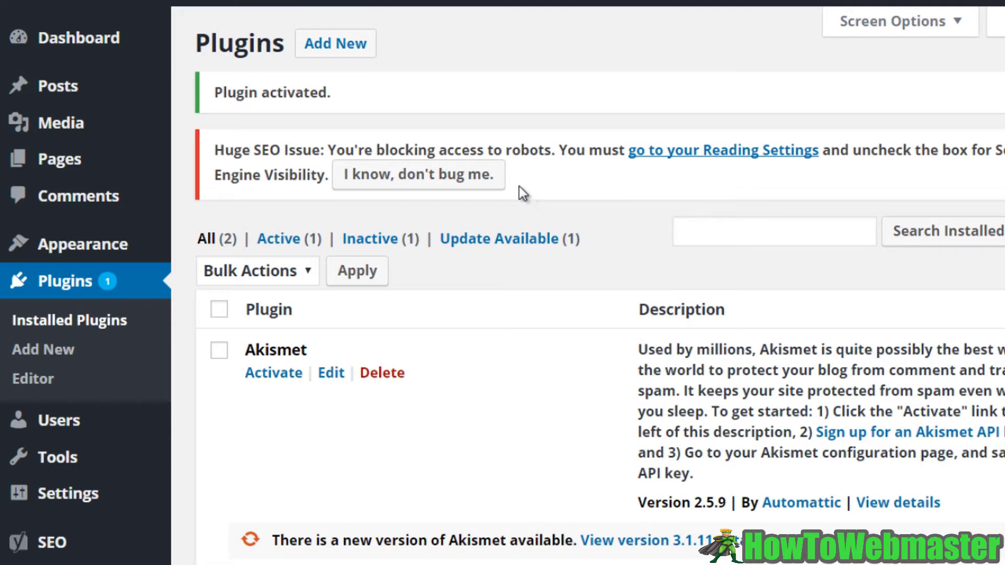
Step: Open the general settings of the Yoast SEO plugin and show the Your Info section
scroll(194, 261, down, 1)
scroll(194, 261, down, 5)
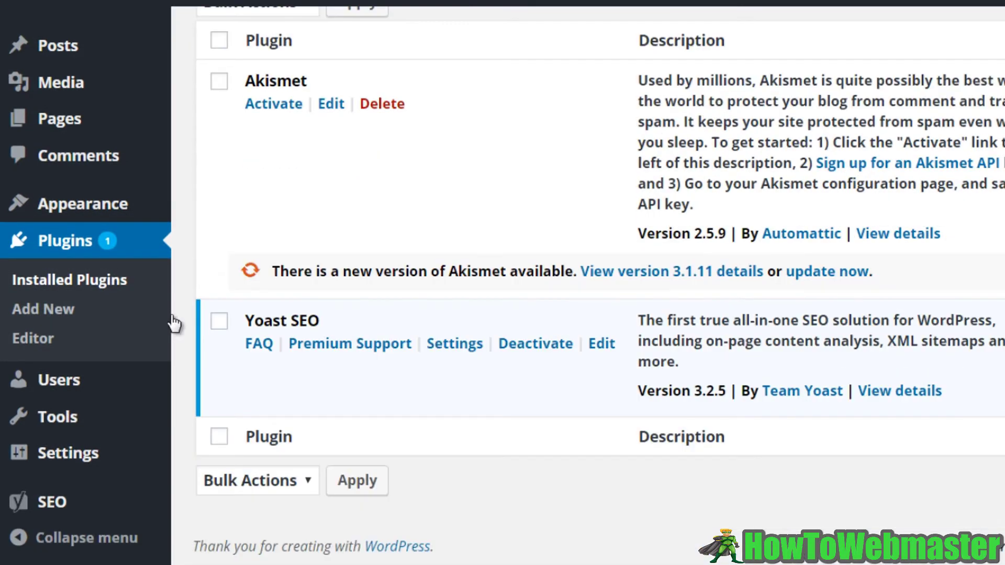
mouse_move(46, 515)
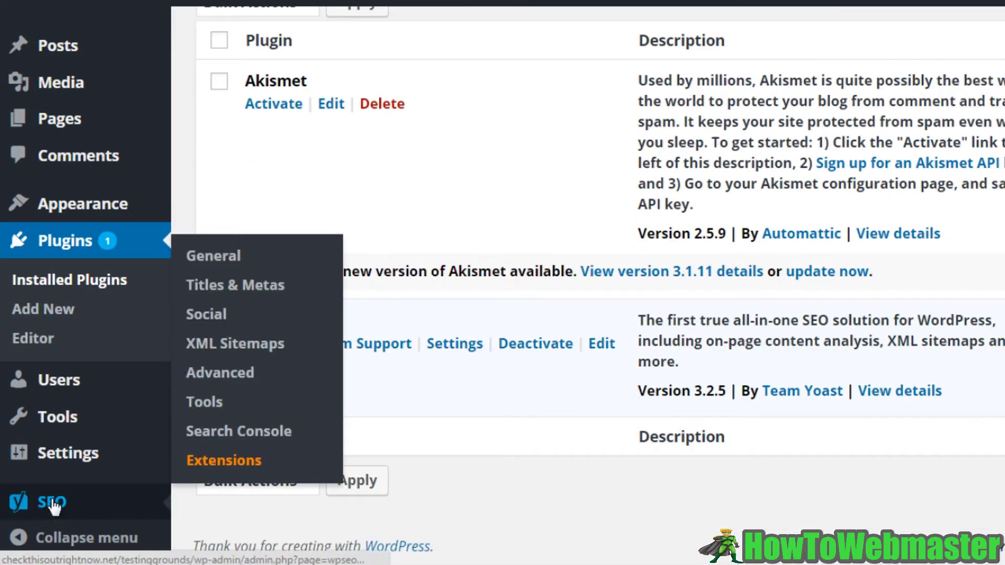
click(239, 256)
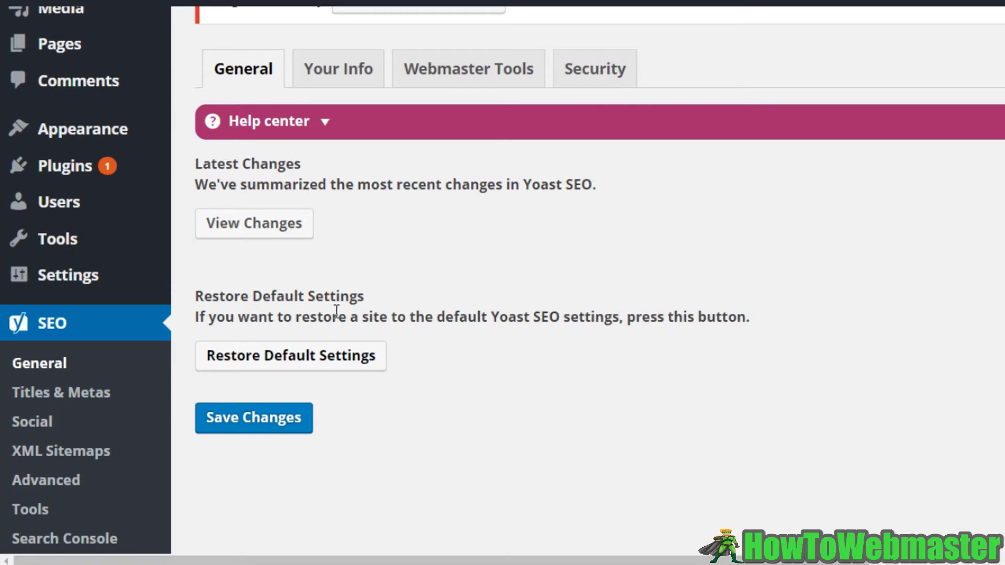
scroll(362, 93, up, 2)
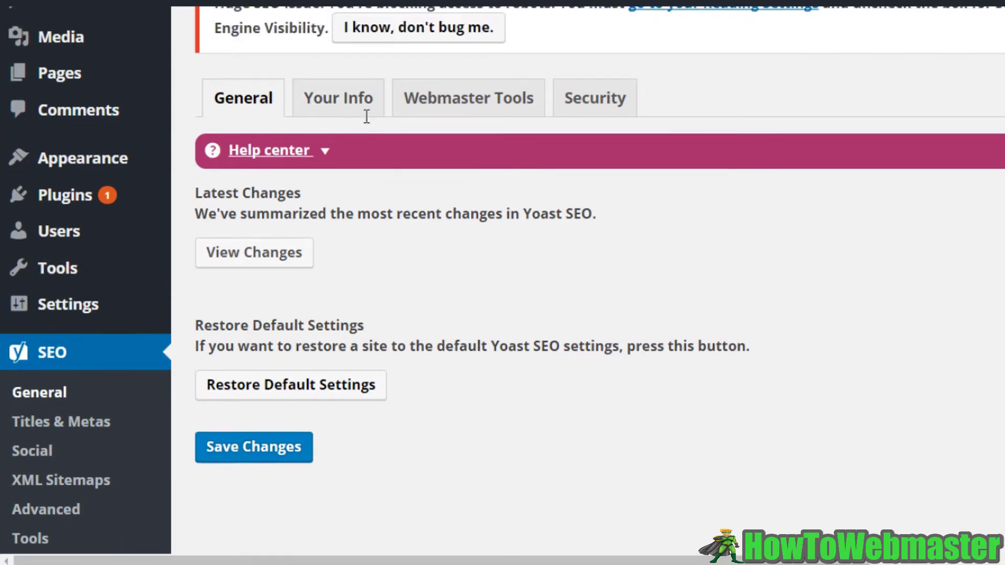
click(356, 258)
scroll(392, 336, down, 5)
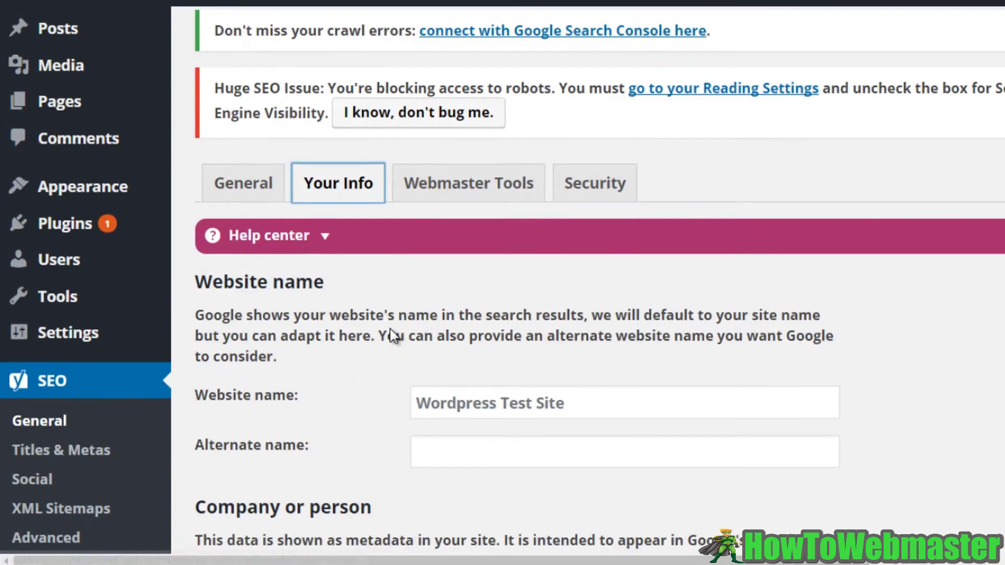
Step: Examine the website name and alternate name fields and the available company or person choices
click(461, 208)
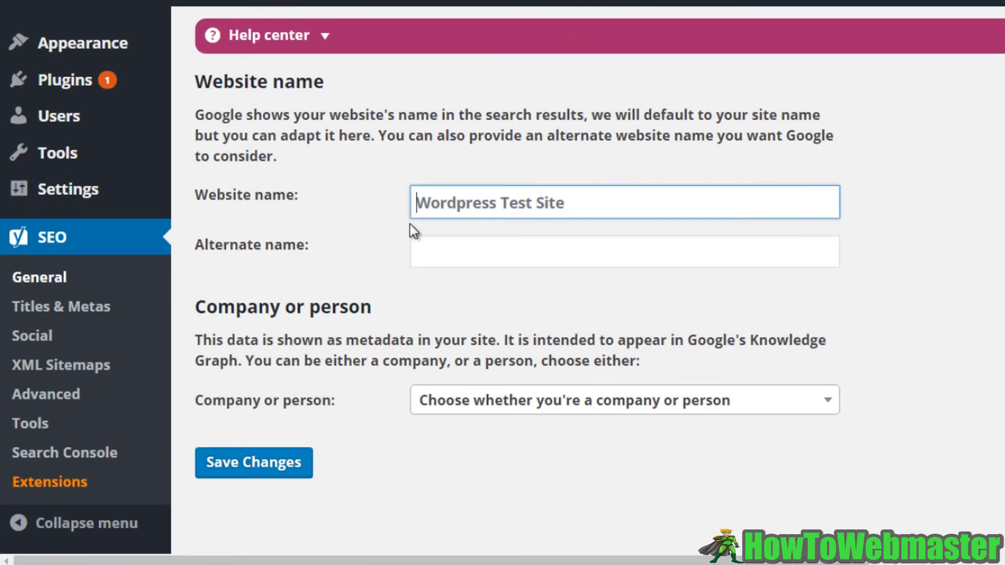
scroll(382, 227, up, 1)
scroll(382, 227, up, 1)
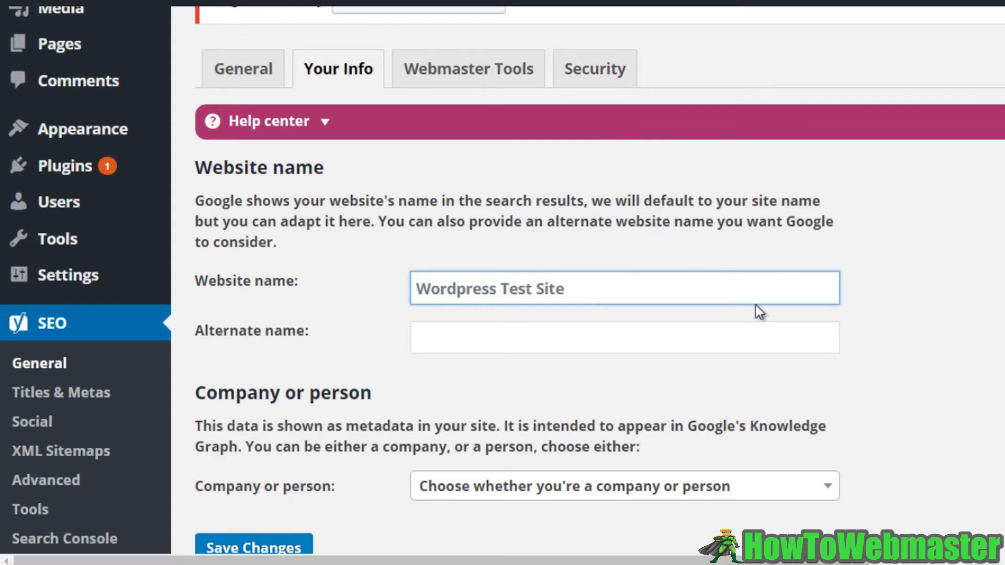
click(472, 343)
scroll(418, 360, down, 2)
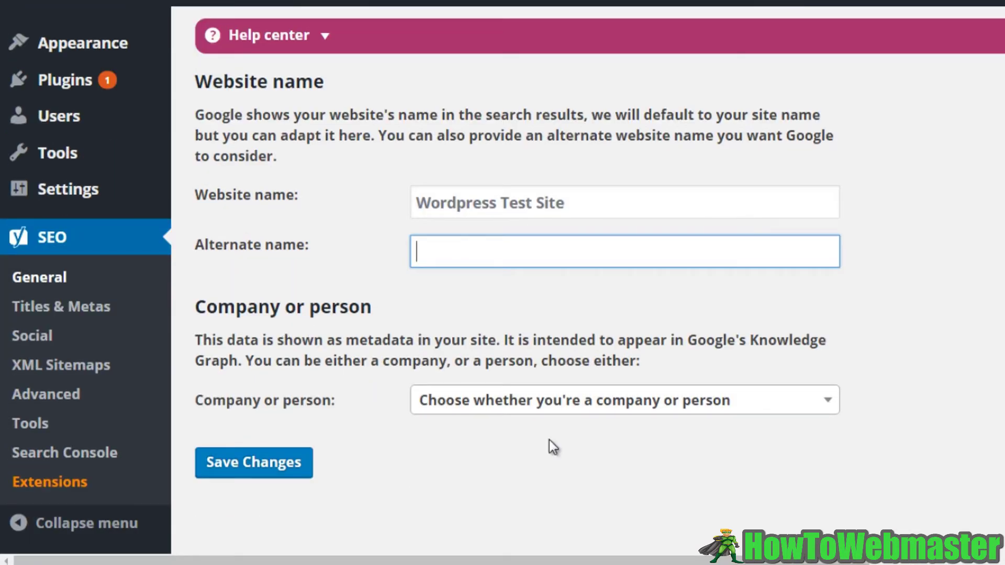
click(545, 409)
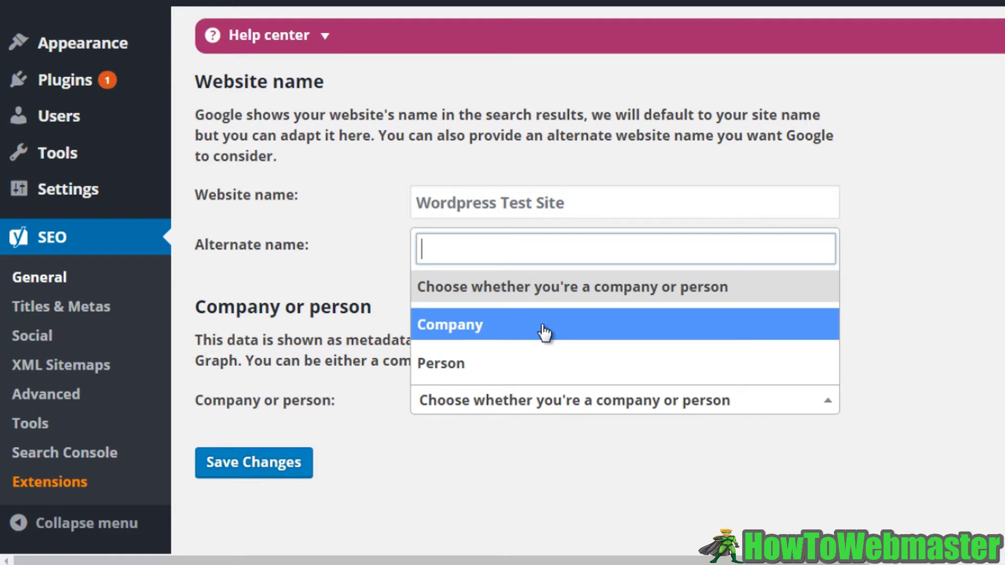
click(320, 361)
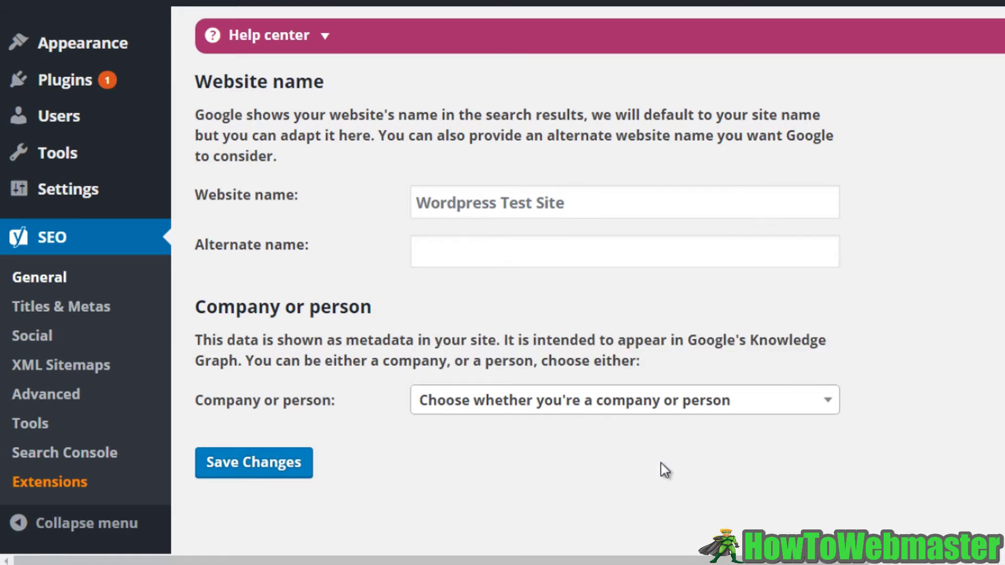
Step: Set Company or person to Company and place the cursor in the Company Name field
click(653, 406)
click(634, 326)
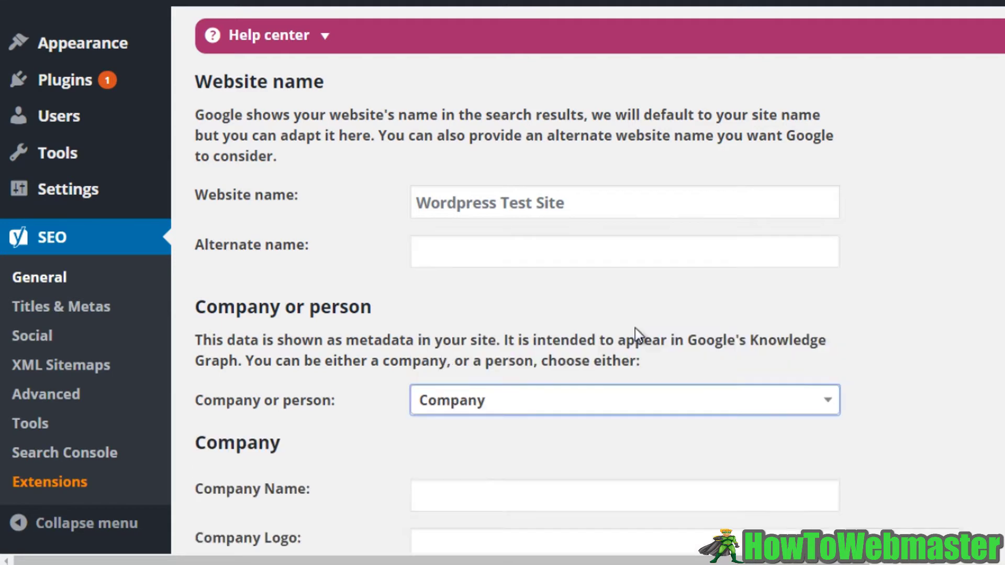
scroll(523, 471, down, 2)
click(451, 315)
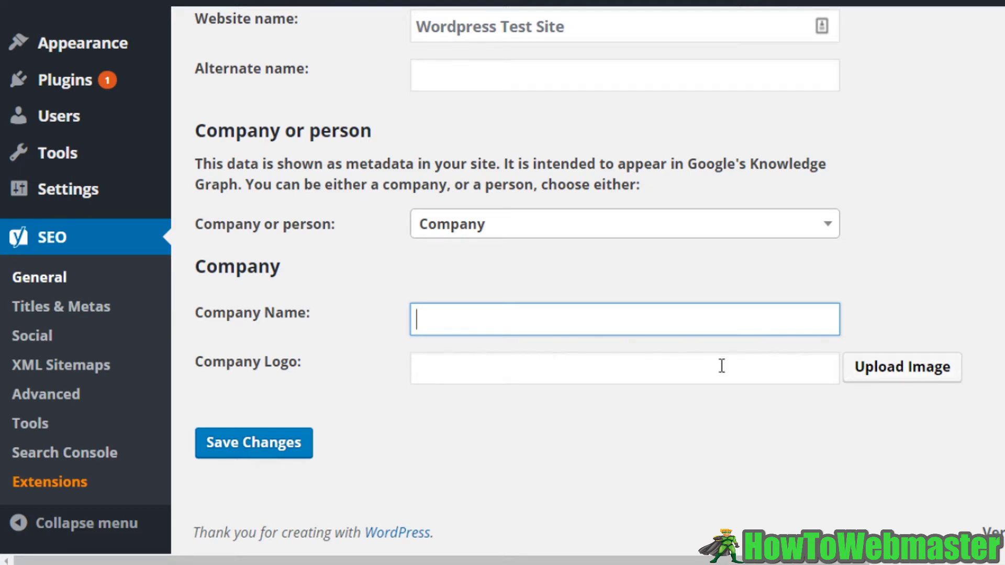
Step: Set Company or person to Person and place the cursor in the Your name field
scroll(722, 366, up, 2)
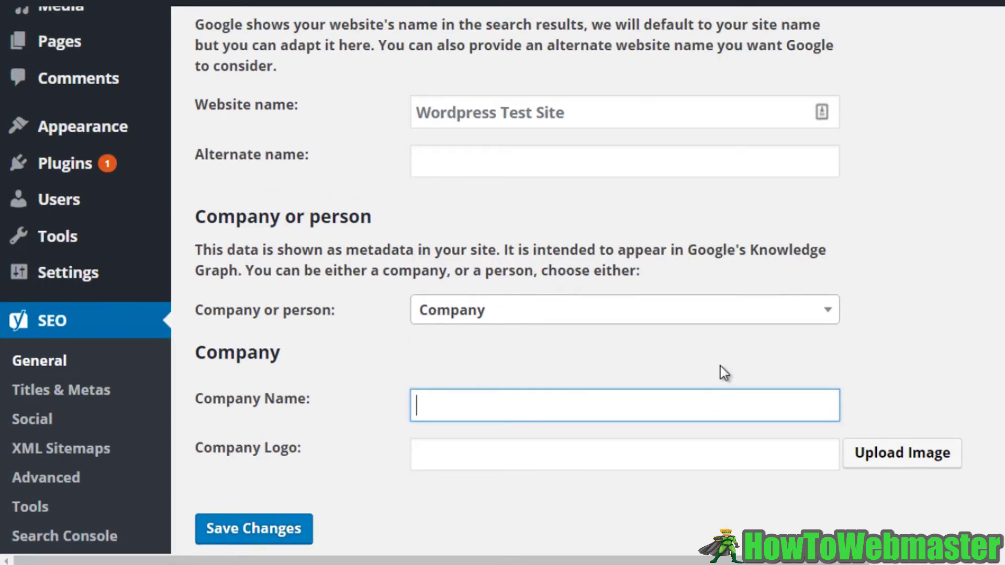
click(705, 319)
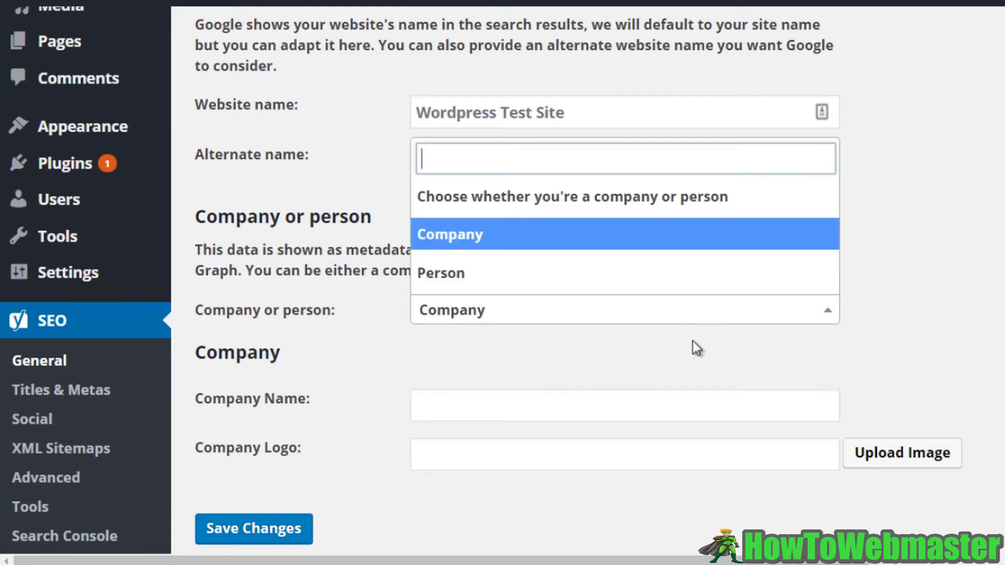
click(682, 272)
click(502, 414)
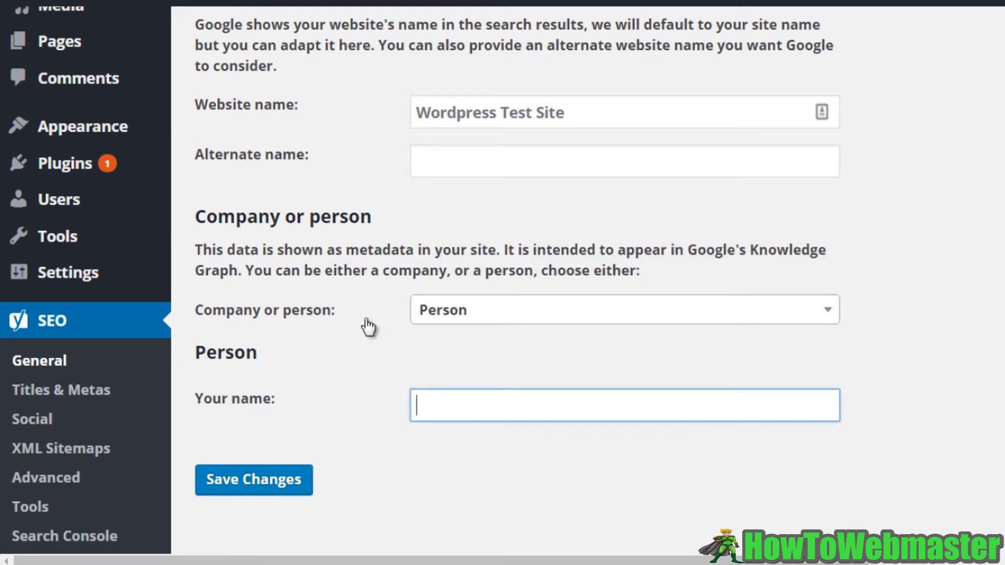
Step: Examine the Webmaster Tools verification fields and the Security option for the advanced part of the Yoast SEO meta box
click(492, 320)
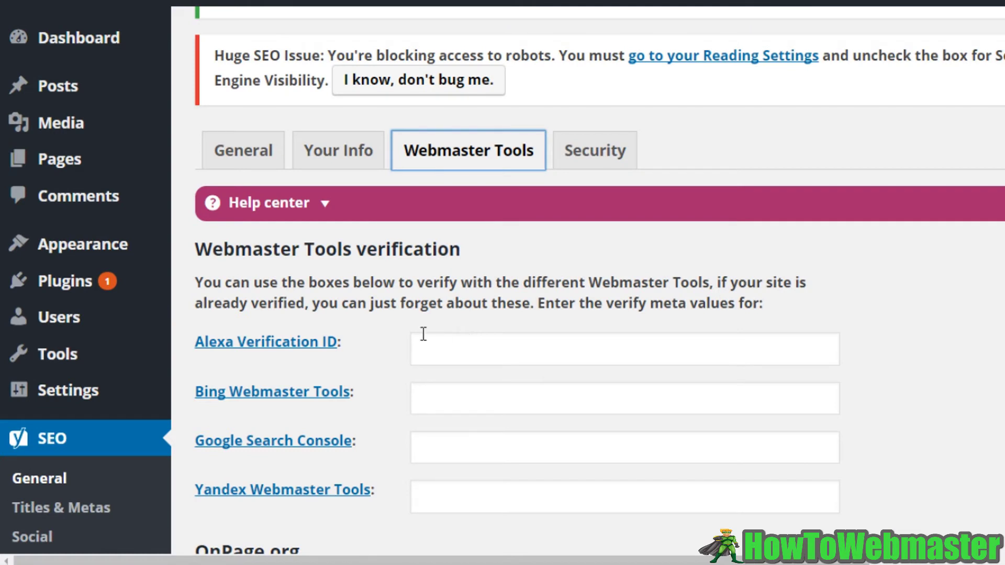
scroll(424, 334, down, 3)
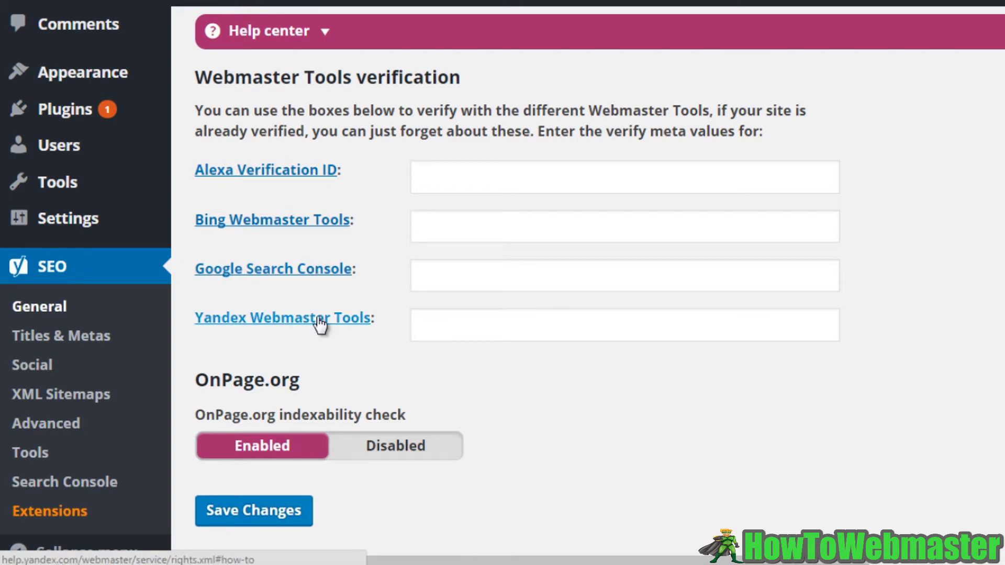
scroll(319, 325, up, 4)
click(607, 202)
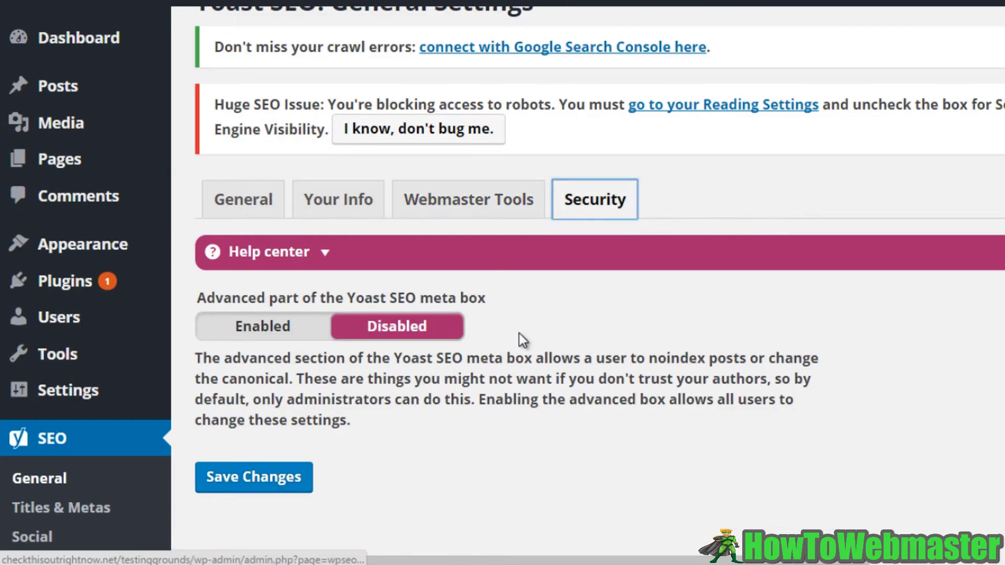
scroll(517, 334, down, 3)
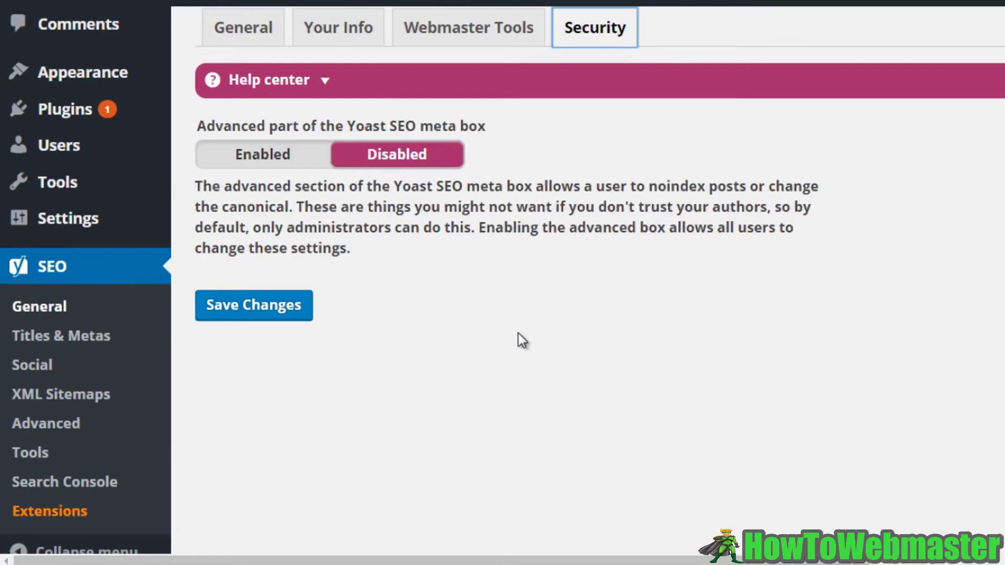
Step: Open the Titles & Metas settings and examine the general title options and the homepage title and meta description templates
click(112, 351)
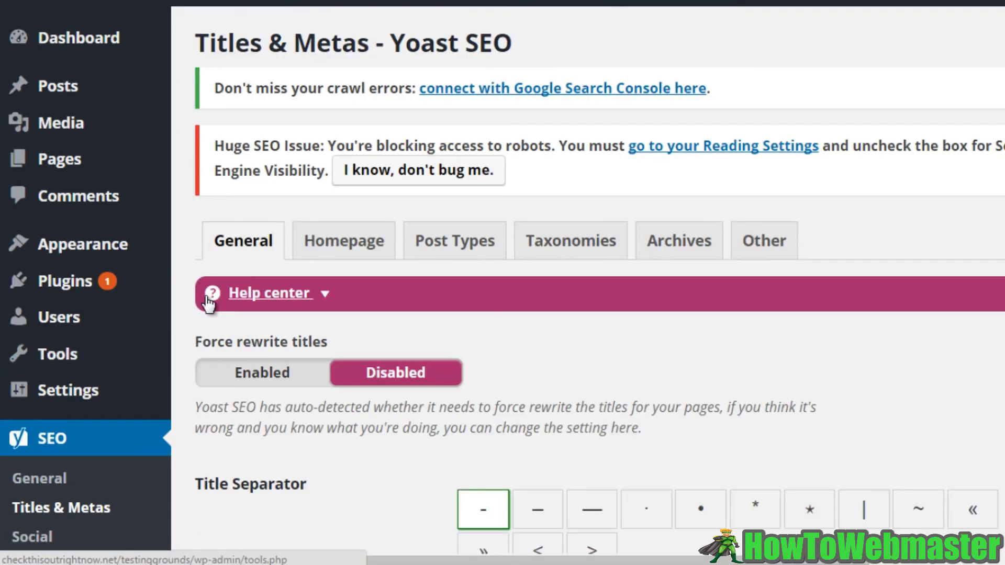
scroll(210, 302, down, 3)
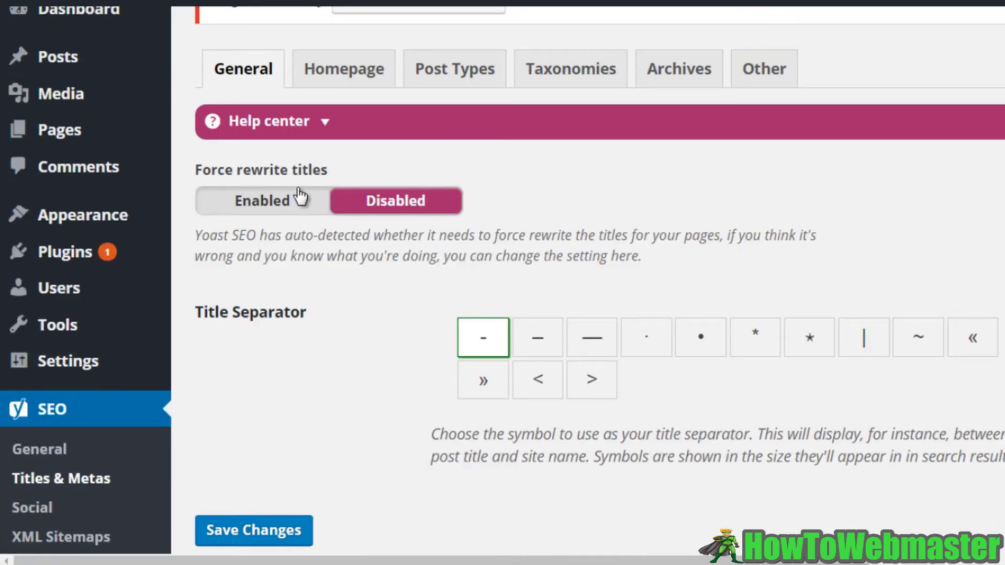
click(363, 67)
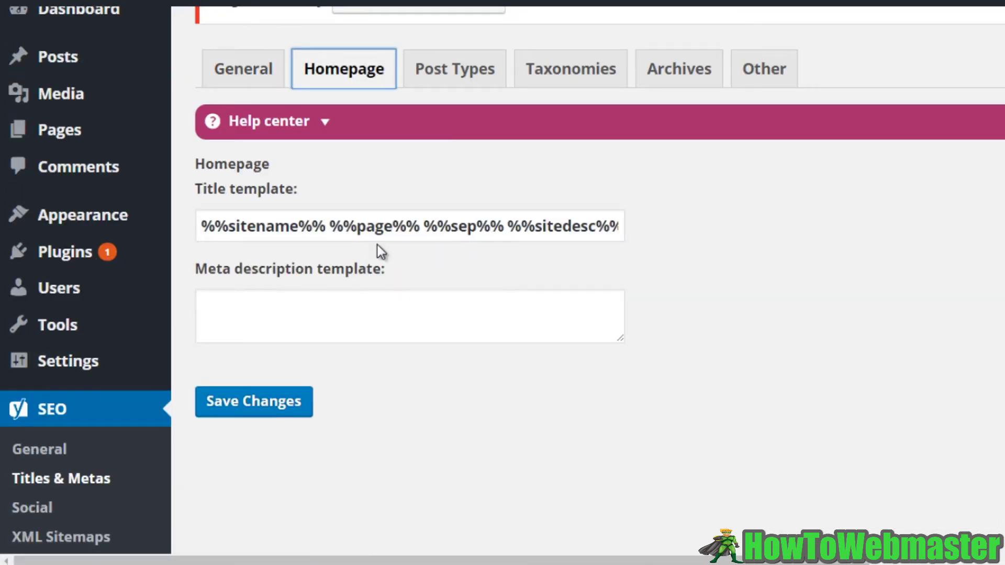
click(385, 224)
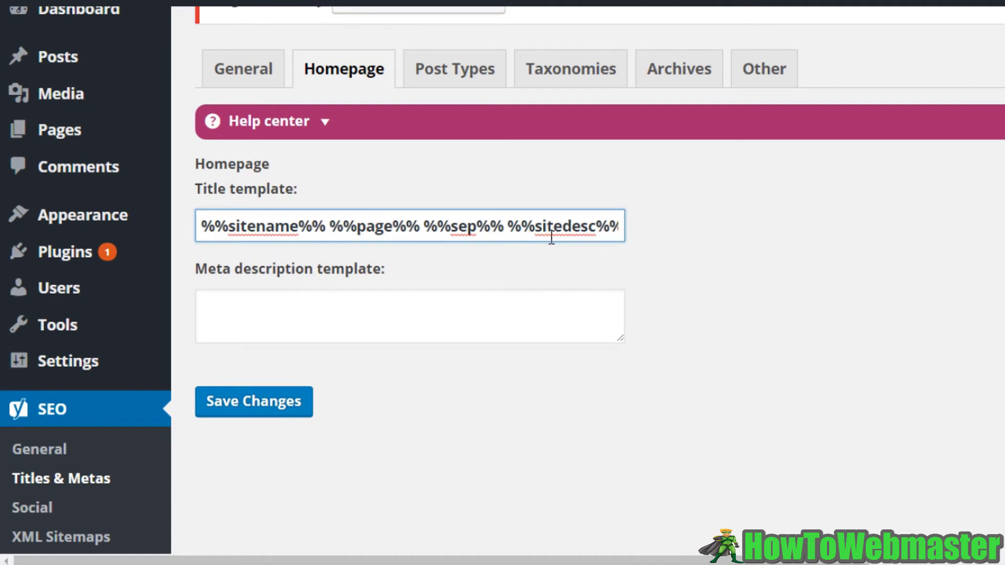
click(317, 307)
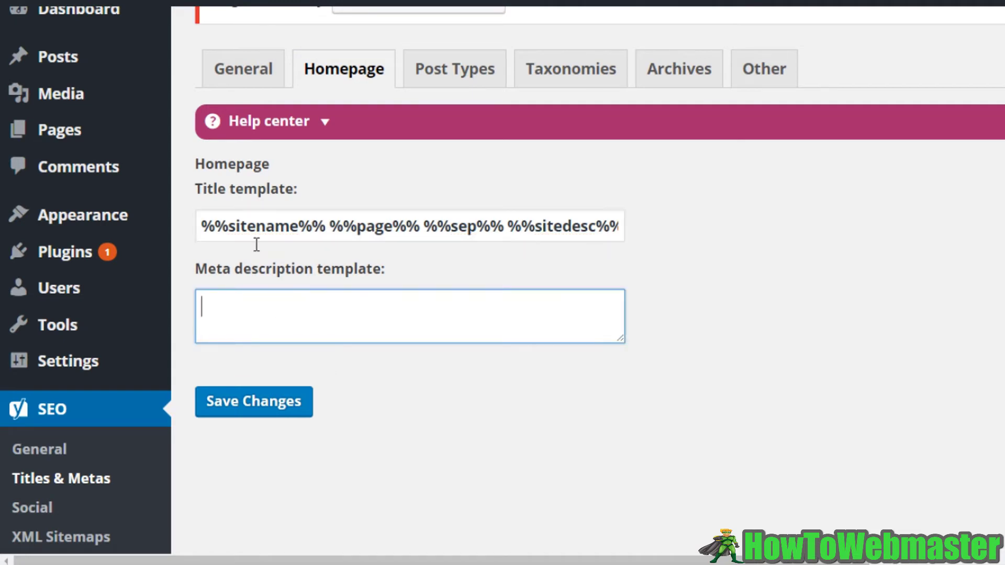
Step: Show the Post Types settings and examine the variables in the Posts title template and the Posts meta description template
click(455, 70)
drag(483, 192, 474, 194)
click(816, 194)
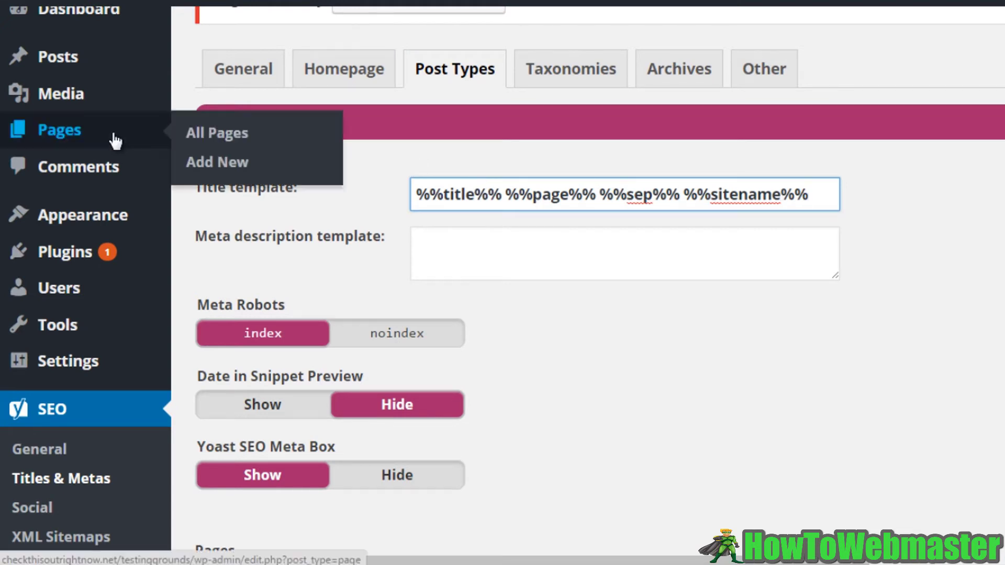
mouse_move(133, 70)
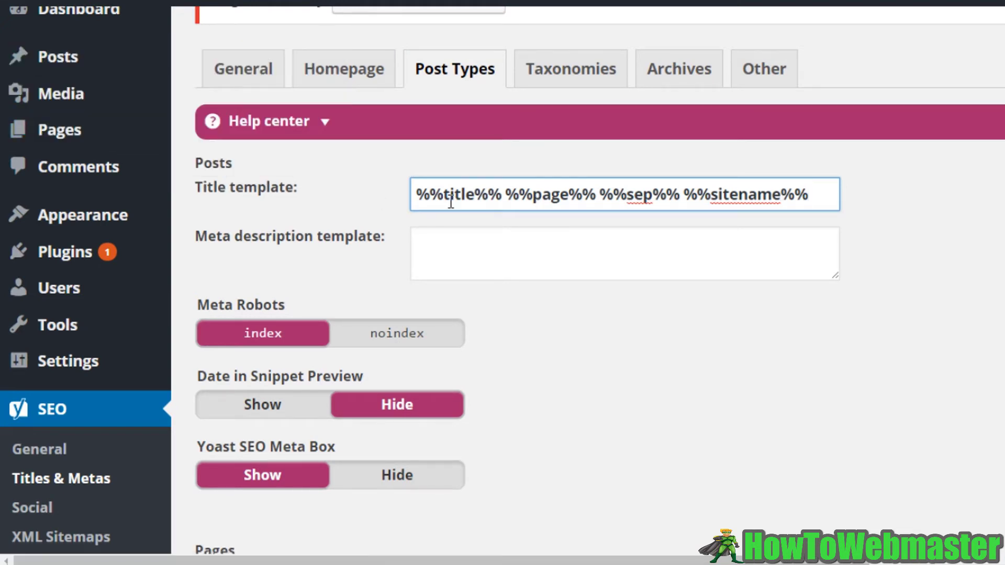
drag(422, 192, 516, 199)
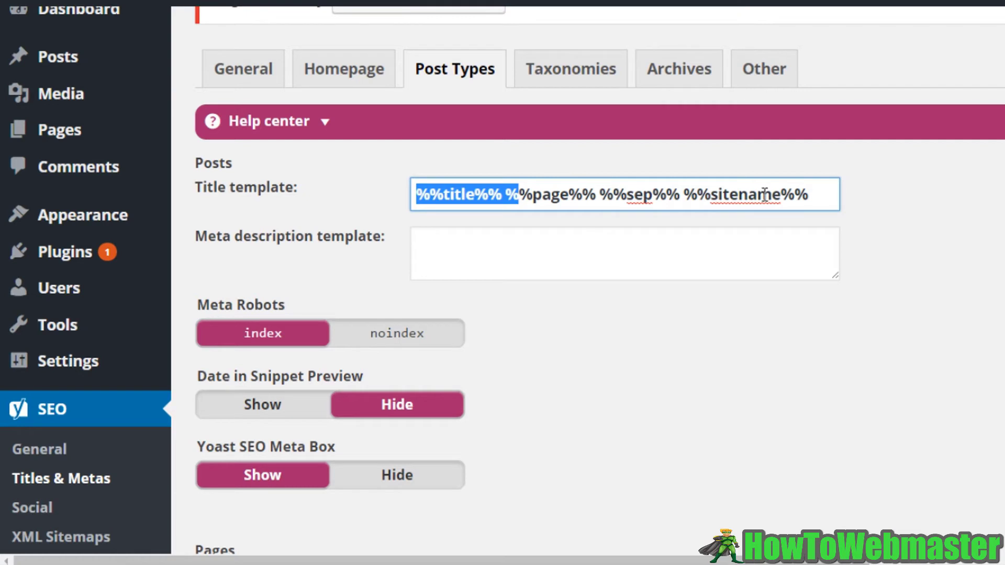
drag(819, 194, 596, 195)
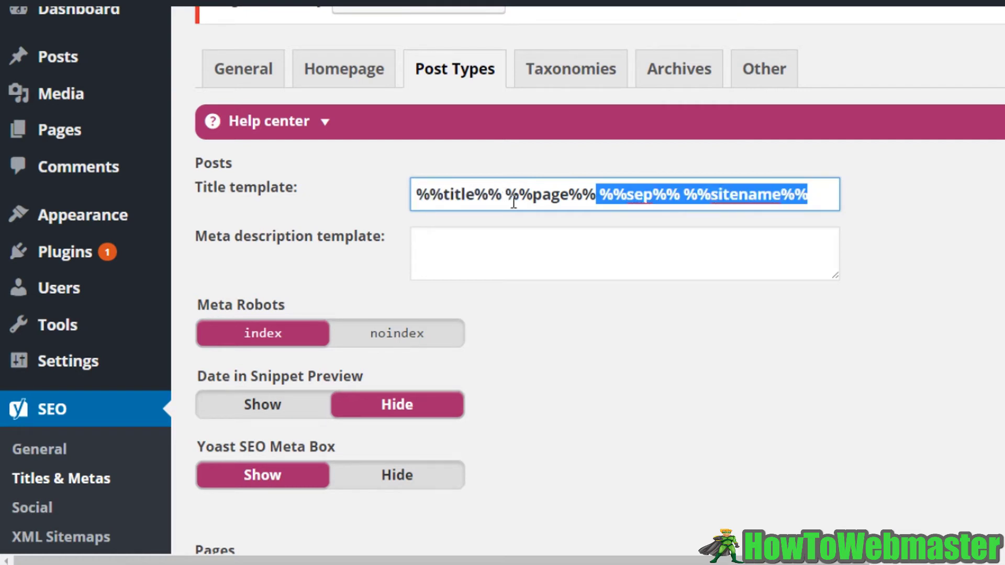
drag(502, 187, 799, 210)
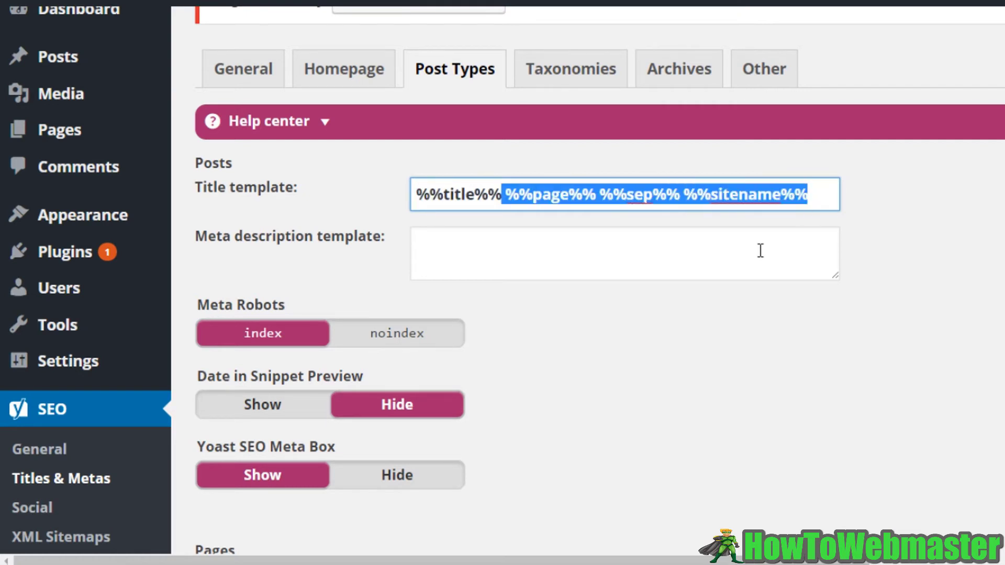
click(691, 244)
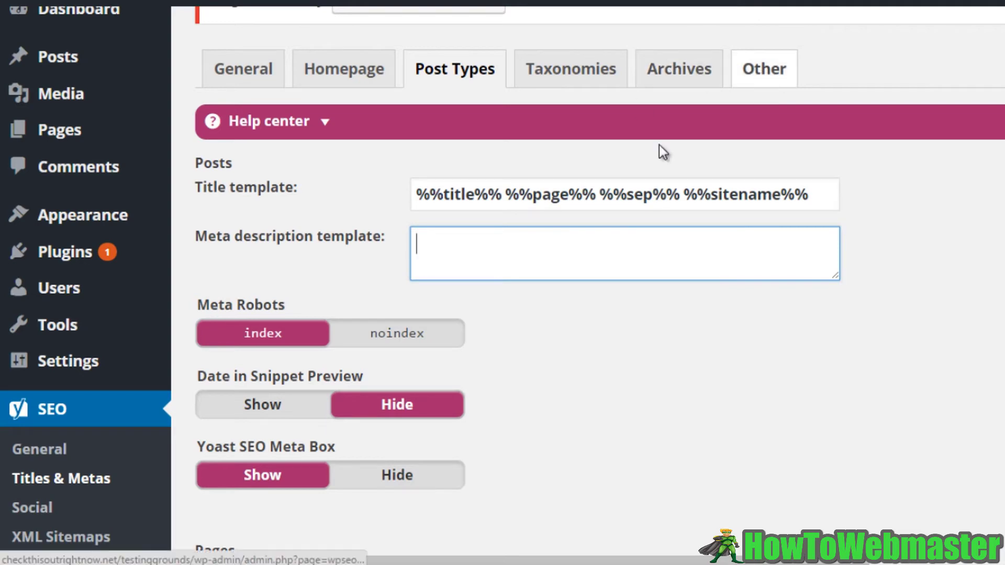
Step: Review the indexing, snippet date and meta box options for Posts, plus the templates and options for Pages and Media
scroll(536, 320, down, 3)
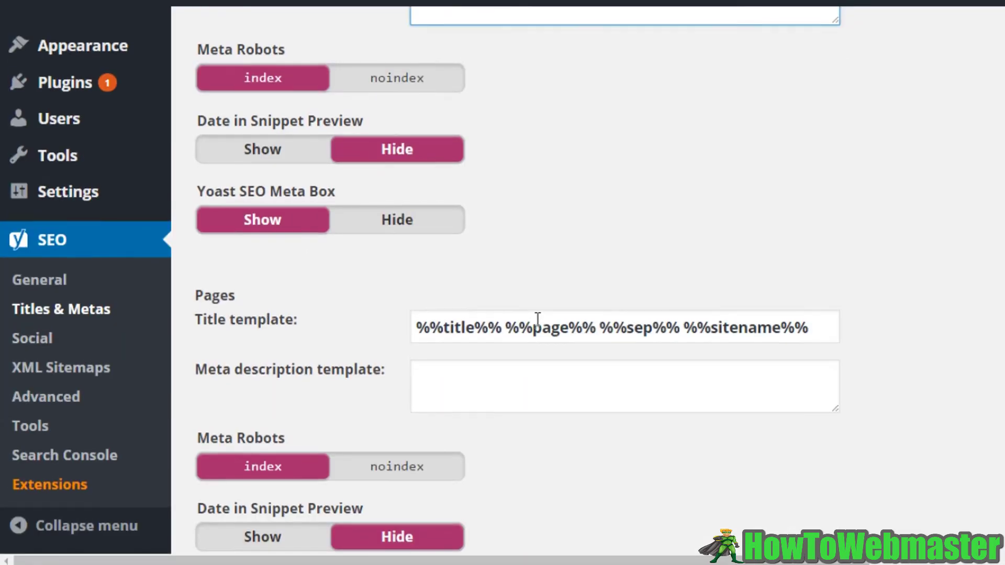
scroll(518, 334, up, 2)
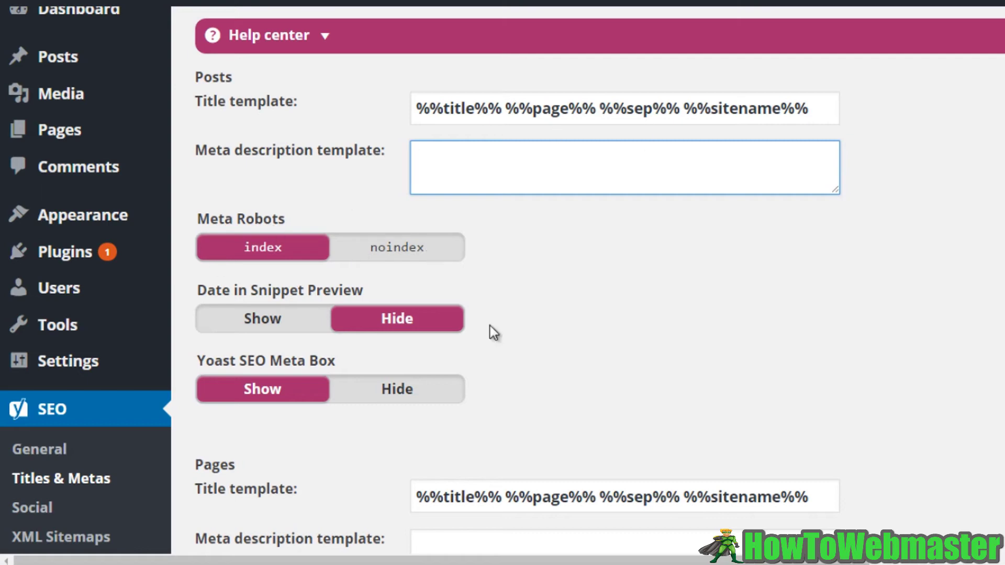
scroll(529, 273, down, 2)
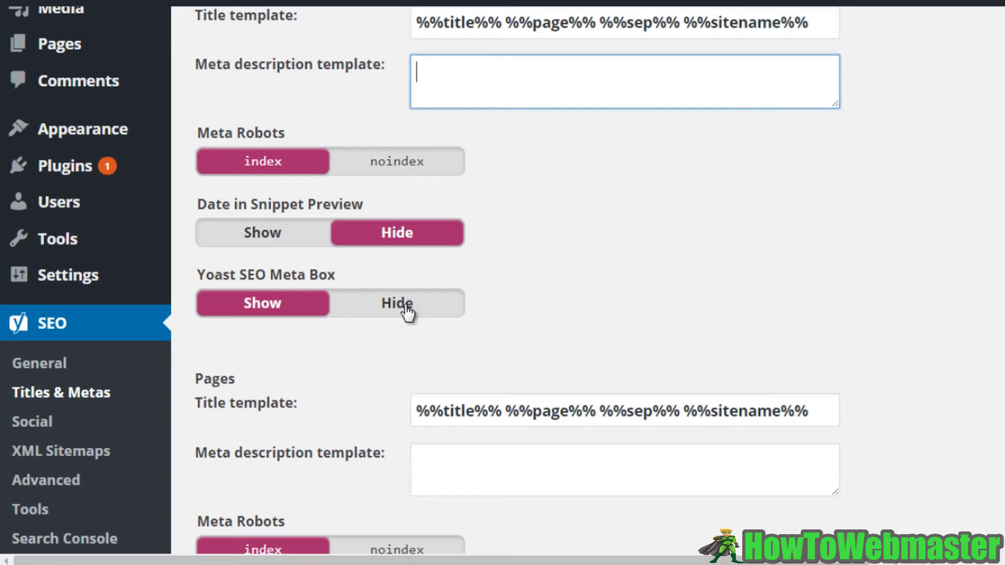
scroll(409, 348, down, 8)
scroll(410, 348, up, 4)
click(492, 297)
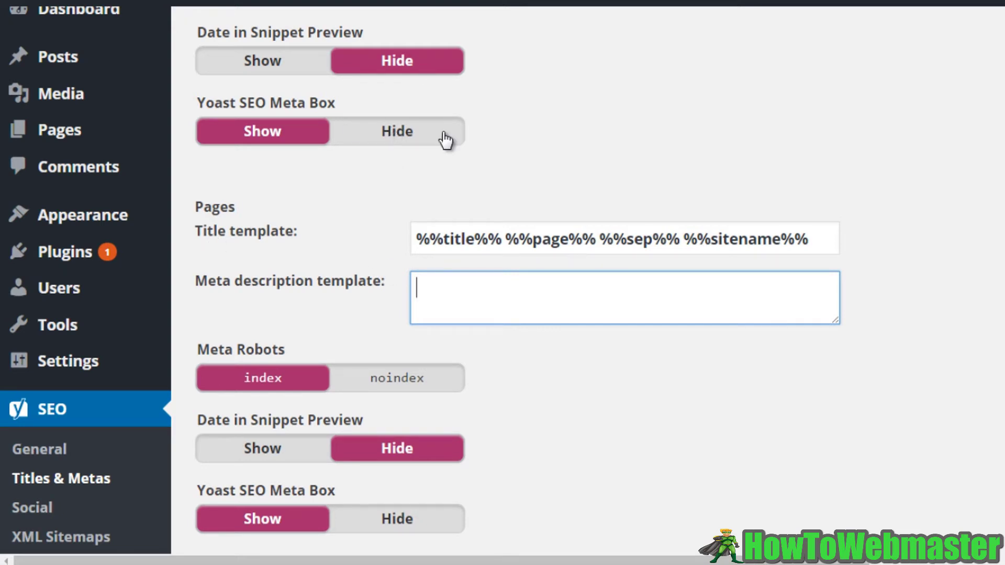
scroll(493, 356, down, 5)
click(449, 361)
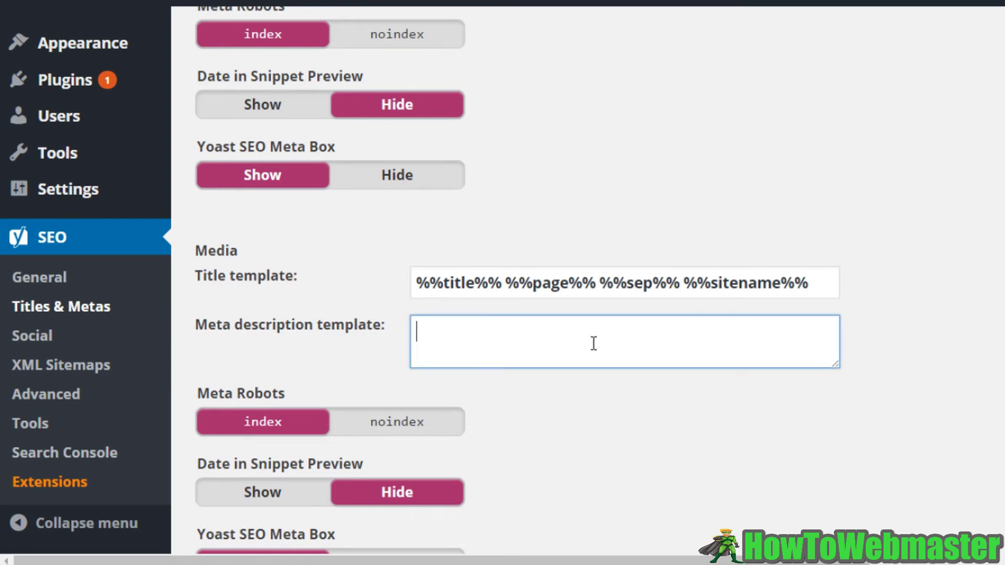
scroll(593, 344, down, 2)
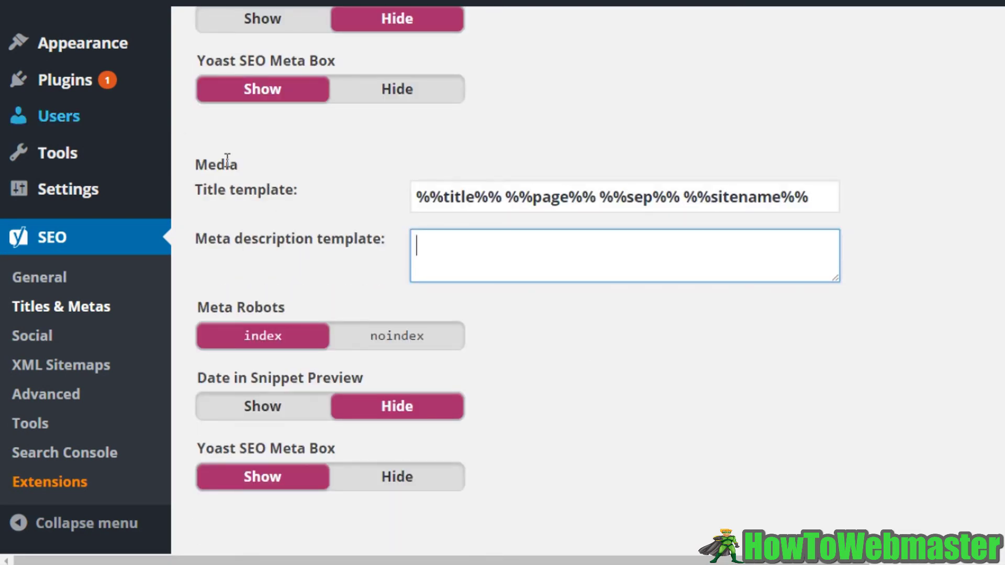
scroll(513, 407, down, 3)
Step: Review the Taxonomies, Archives and Other sections of the Titles & Metas settings
scroll(512, 405, up, 8)
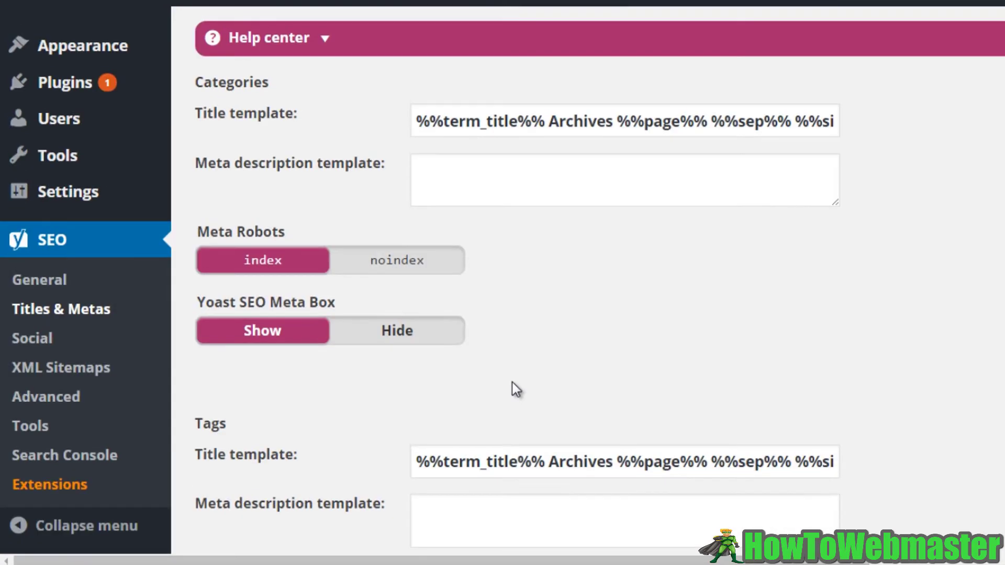
scroll(513, 382, up, 5)
click(680, 253)
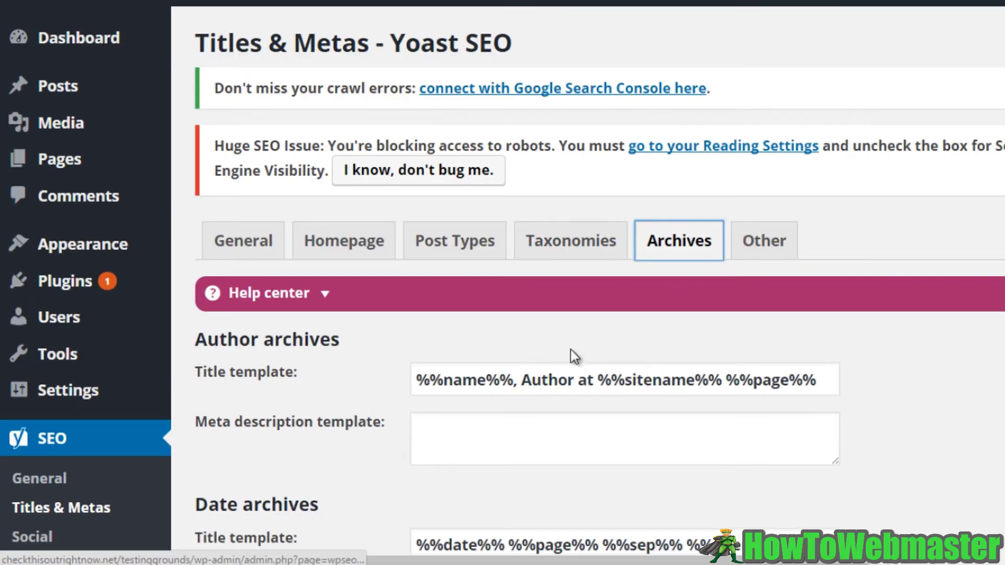
scroll(581, 346, down, 3)
scroll(623, 309, up, 3)
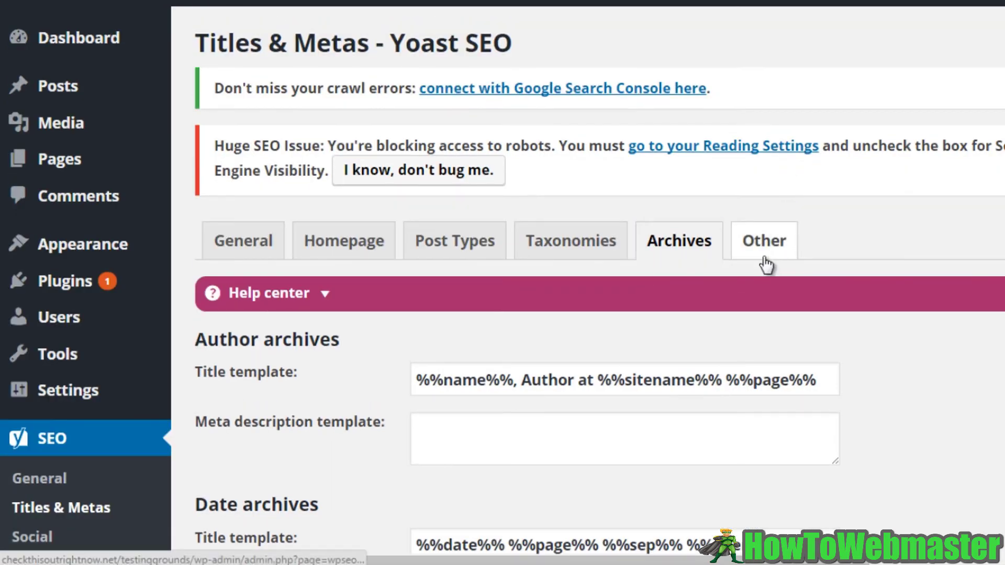
click(765, 256)
scroll(323, 385, down, 5)
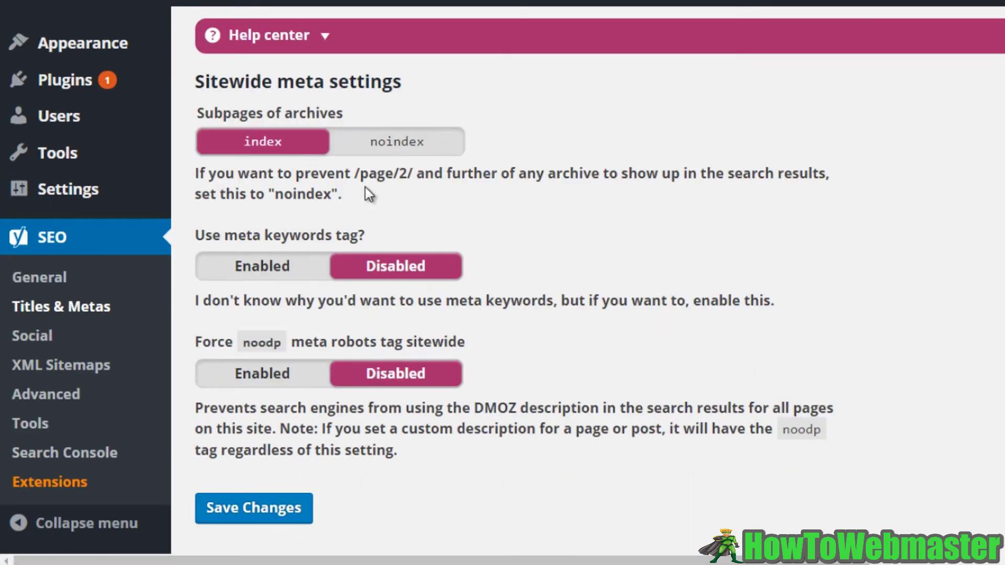
Step: Open the Social settings and examine the account fields, including Facebook Page URL and Twitter Username
click(61, 338)
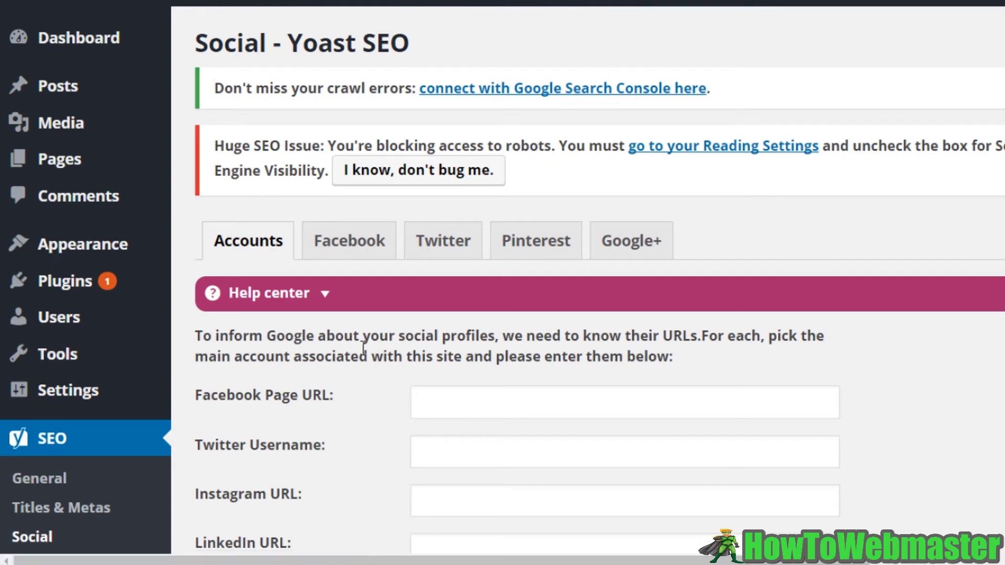
scroll(379, 358, down, 5)
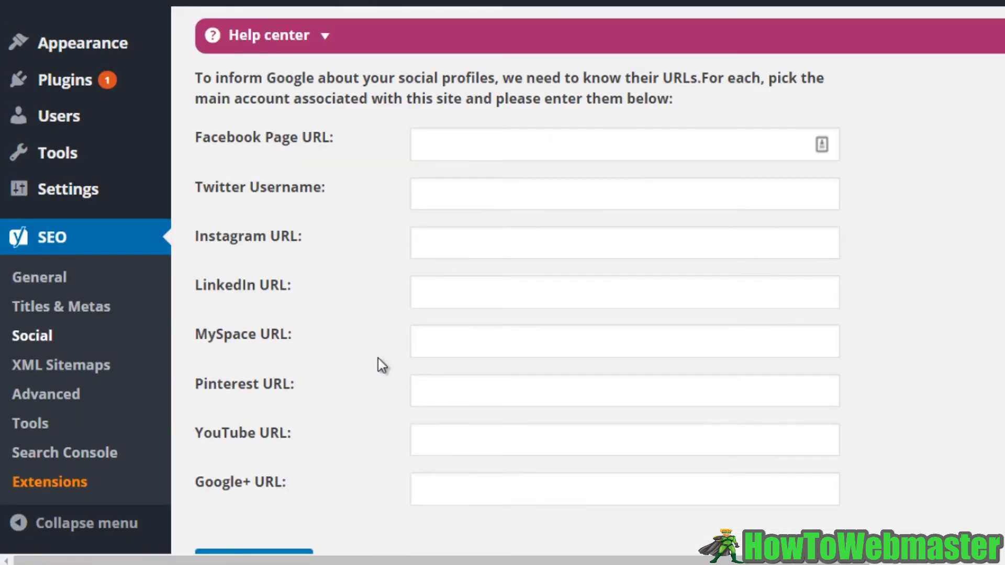
scroll(376, 361, up, 2)
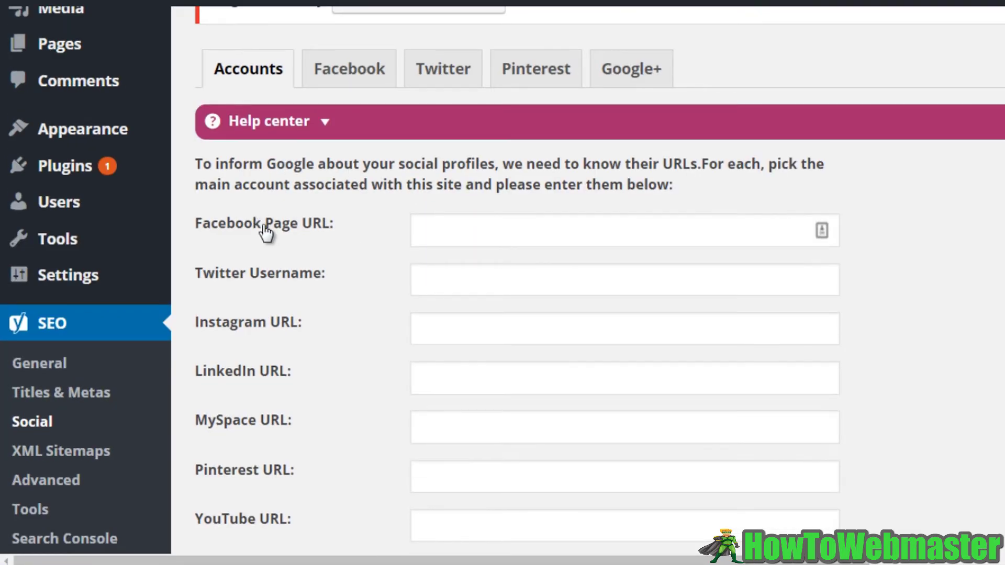
click(427, 235)
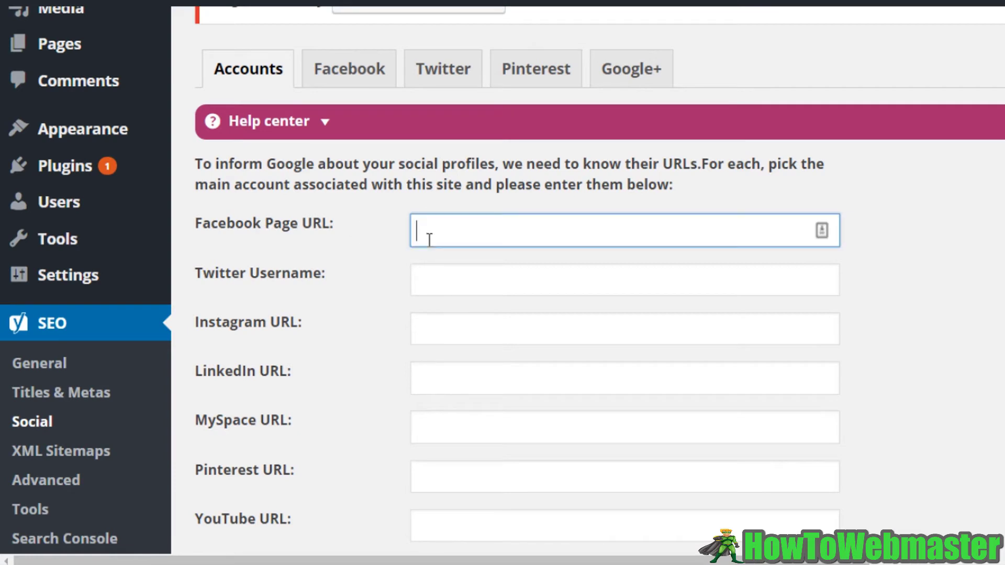
click(432, 270)
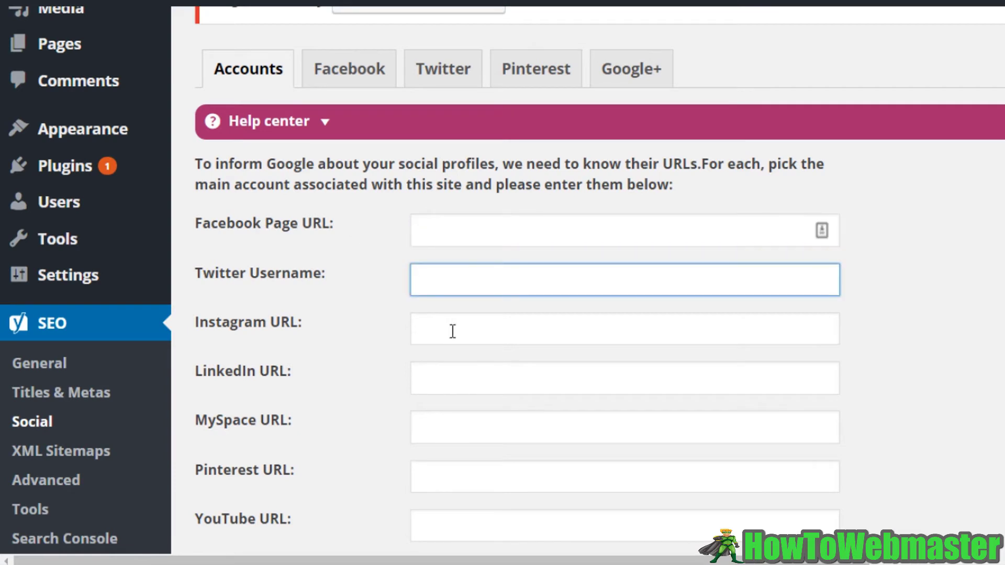
click(469, 226)
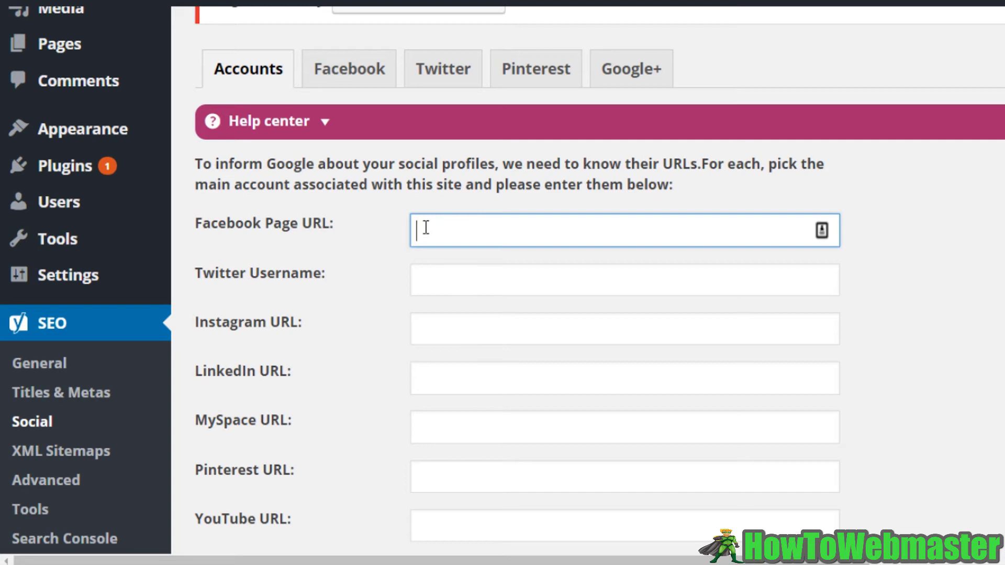
click(423, 277)
scroll(420, 314, down, 2)
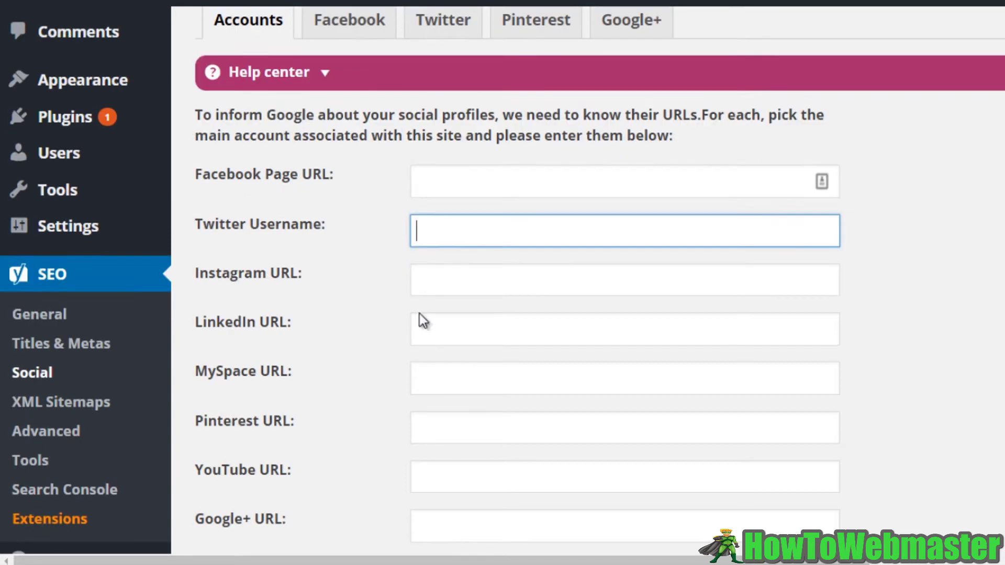
Step: Examine the remaining social account fields, including Instagram URL, and the Facebook section's Open Graph frontpage and default image settings
click(450, 234)
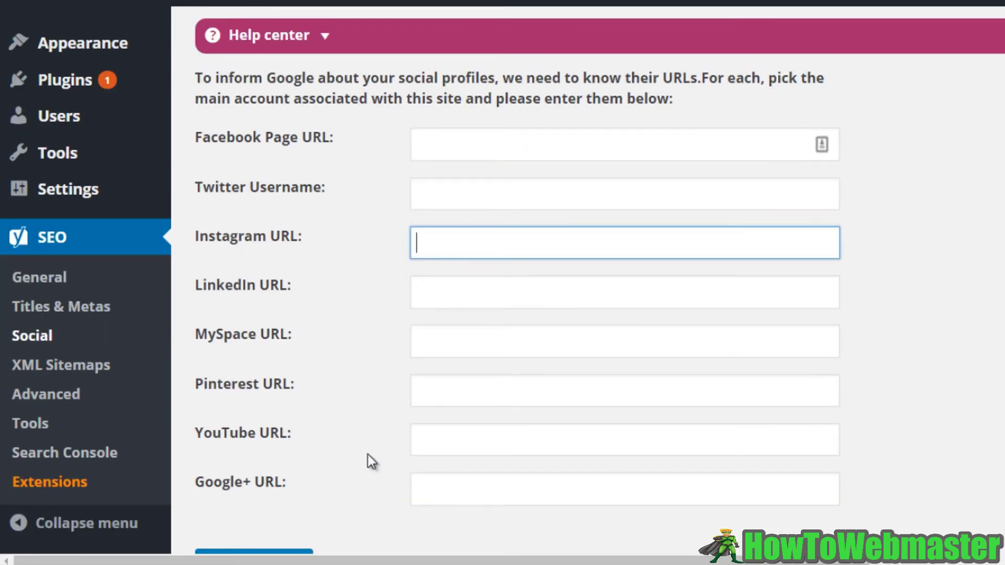
scroll(511, 444, up, 4)
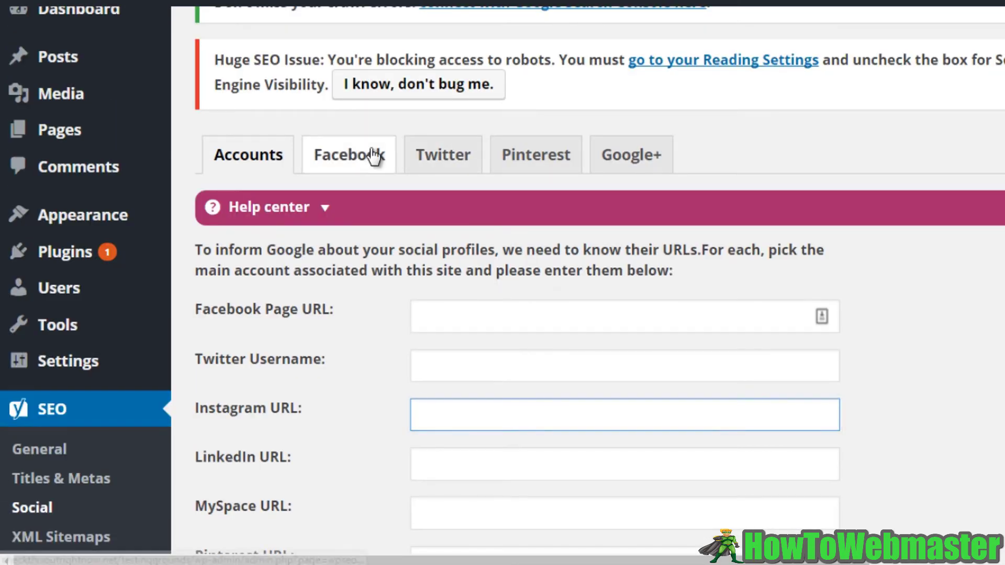
click(377, 154)
scroll(455, 343, down, 10)
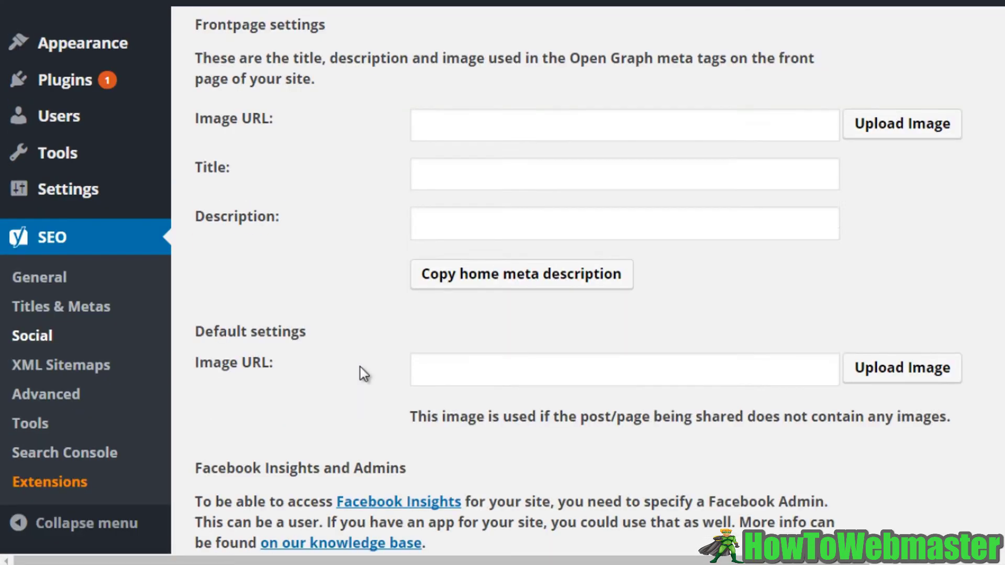
Step: Open the XML Sitemaps settings and review the General, User sitemap, Post Types, Excluded Posts and Taxonomies sections
click(61, 365)
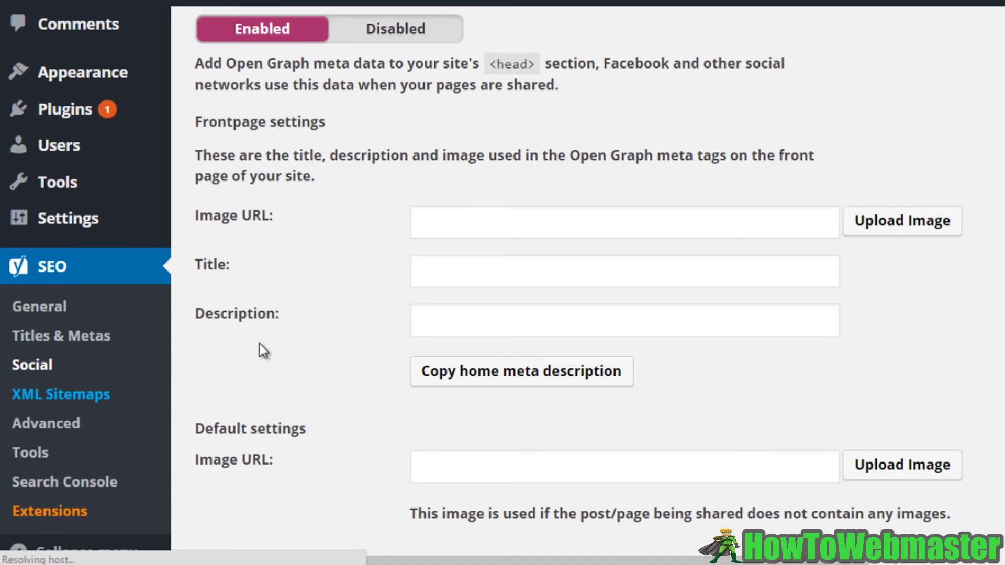
scroll(251, 352, down, 5)
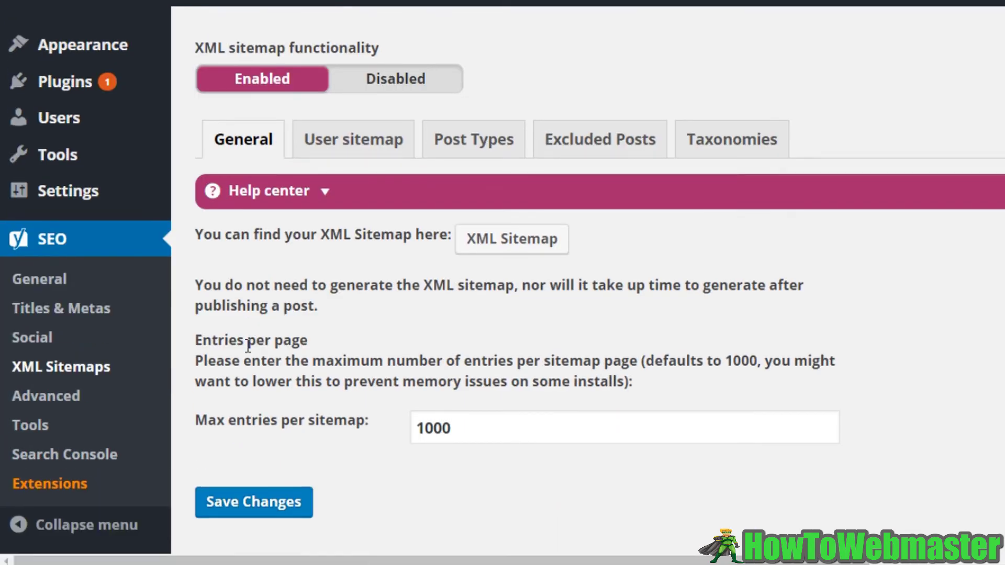
click(476, 374)
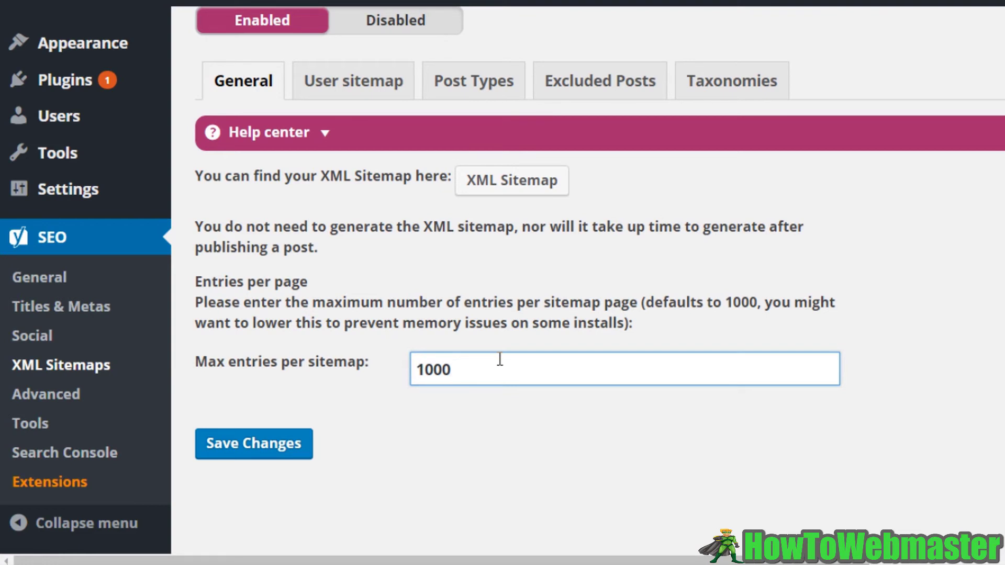
click(382, 80)
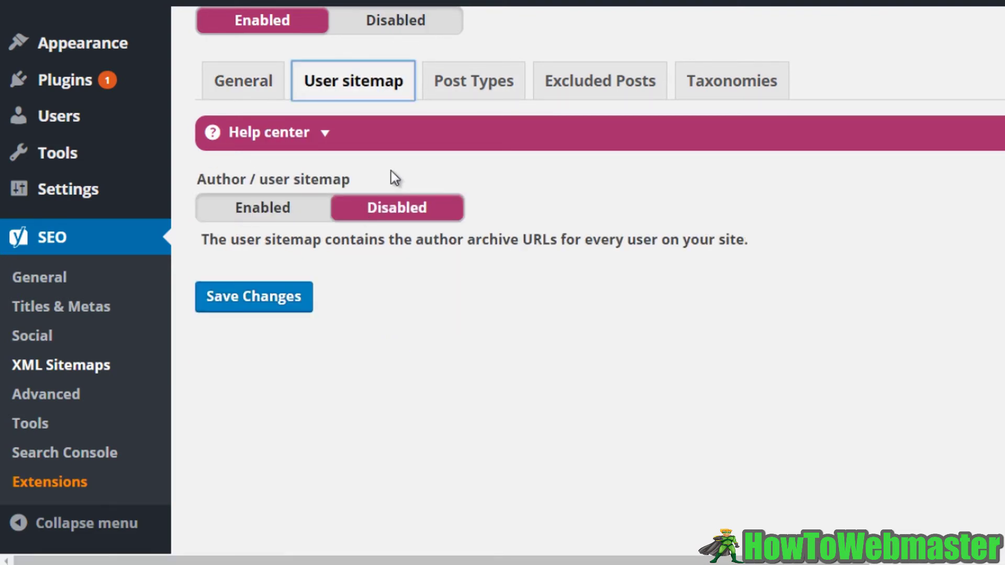
click(444, 90)
click(642, 80)
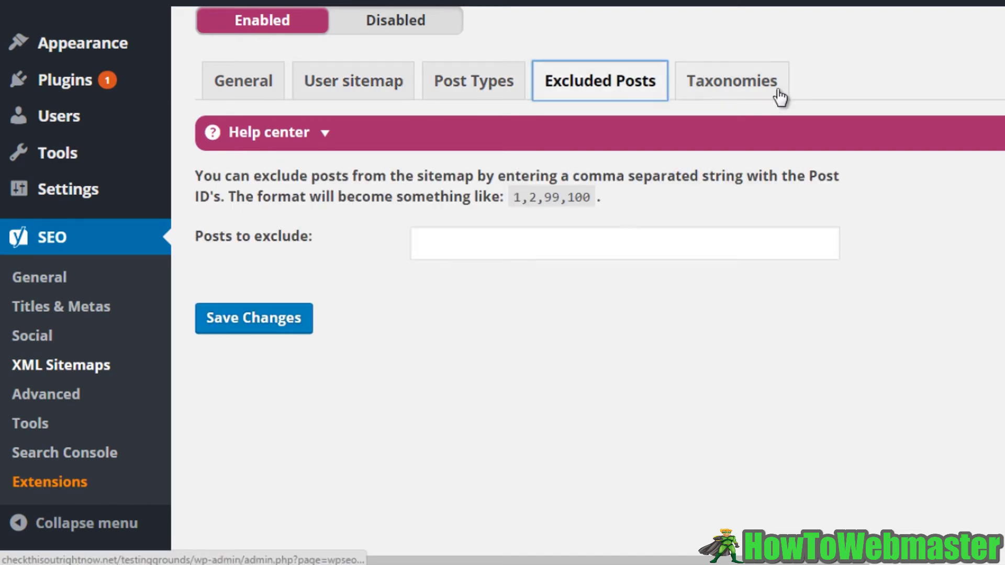
click(768, 83)
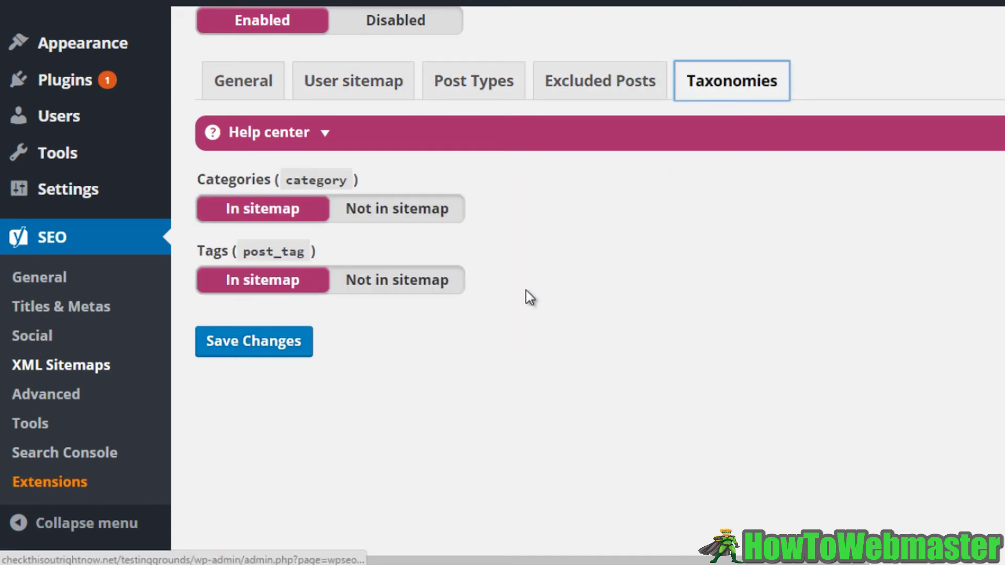
Step: Review the Breadcrumbs and Permalinks sections of the Advanced settings, and open the Yoast SEO Tools page
click(78, 407)
scroll(314, 406, up, 4)
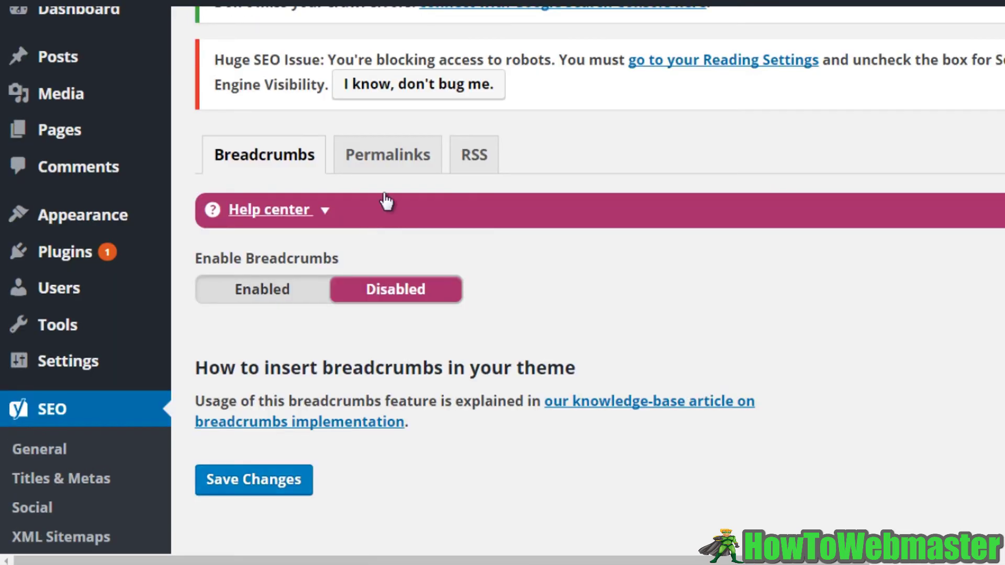
click(404, 152)
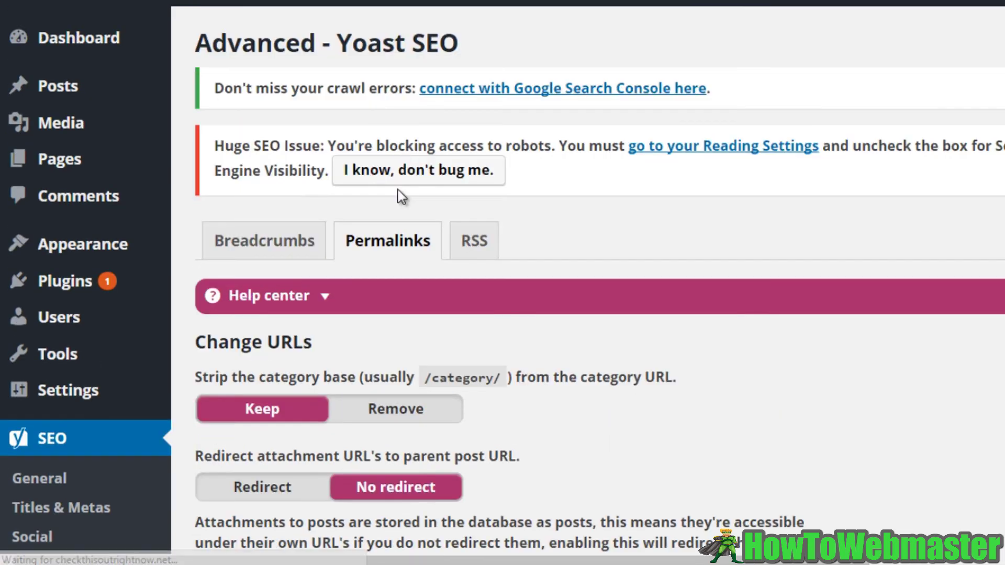
scroll(390, 295, down, 3)
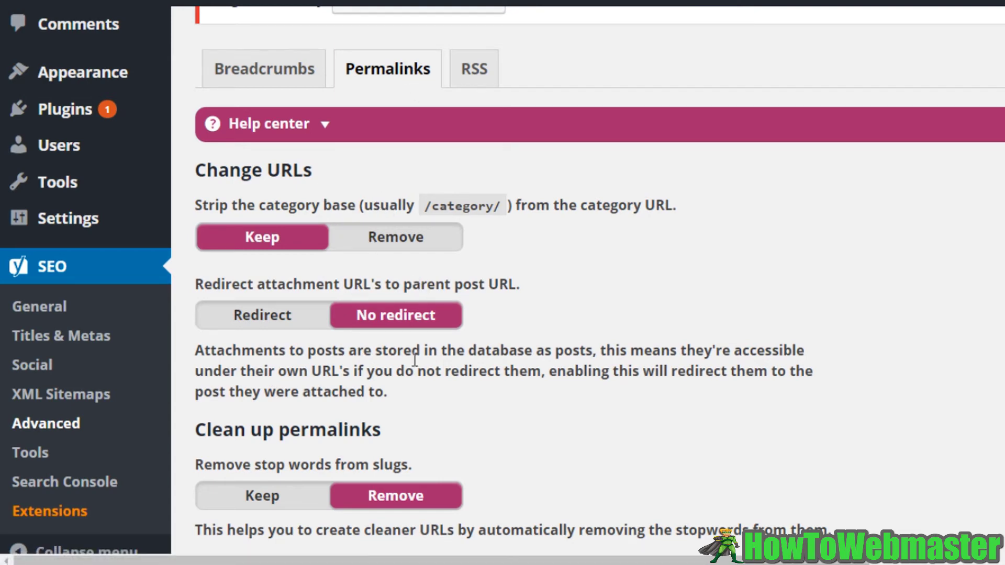
scroll(437, 403, down, 5)
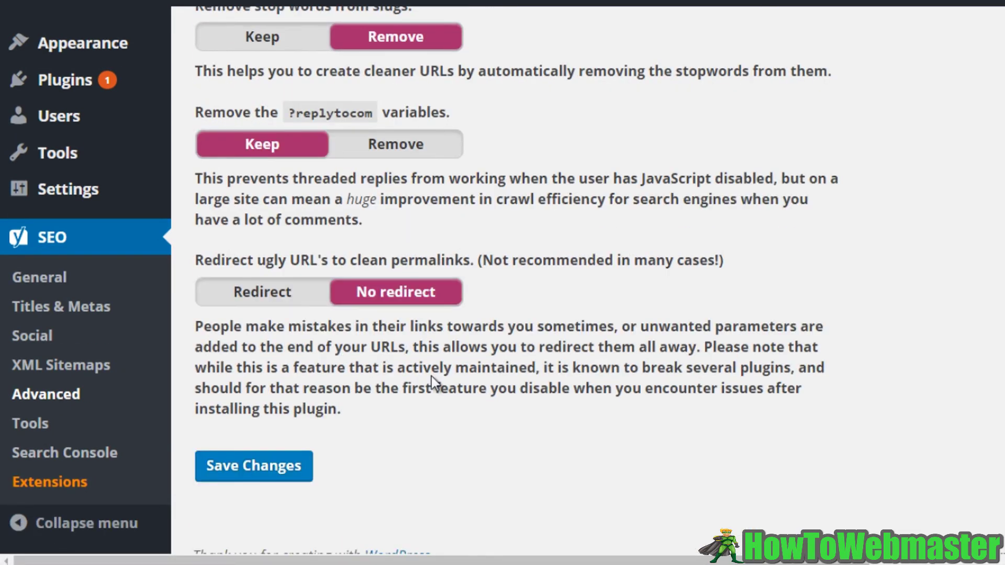
click(55, 428)
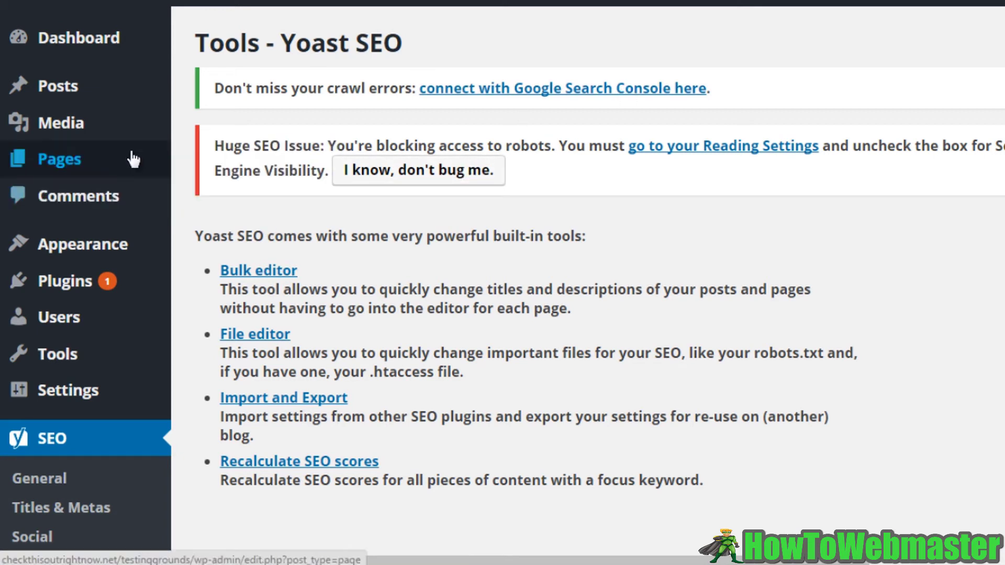
Step: Start a new page and show the Yoast SEO box below the content editor
mouse_move(131, 159)
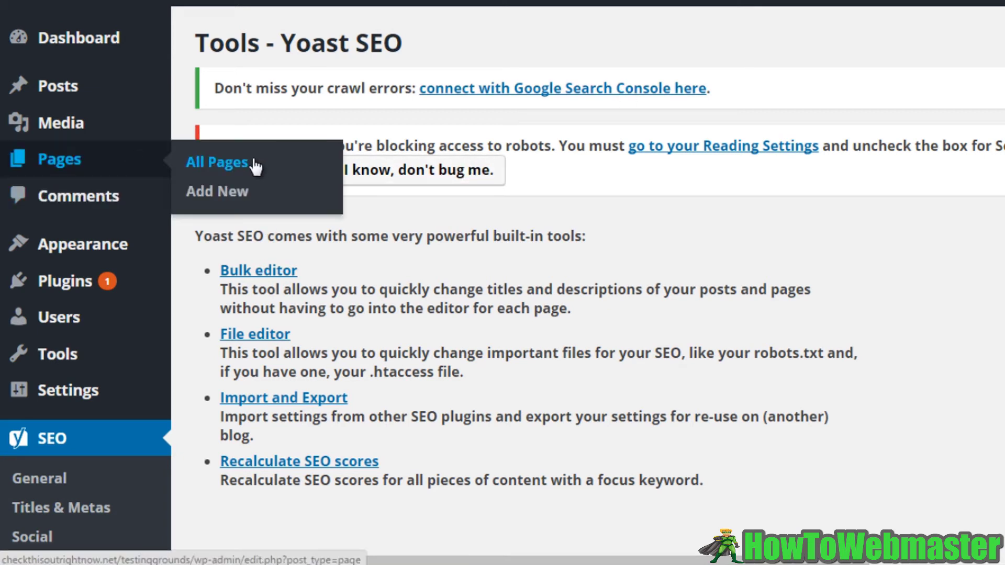
click(217, 191)
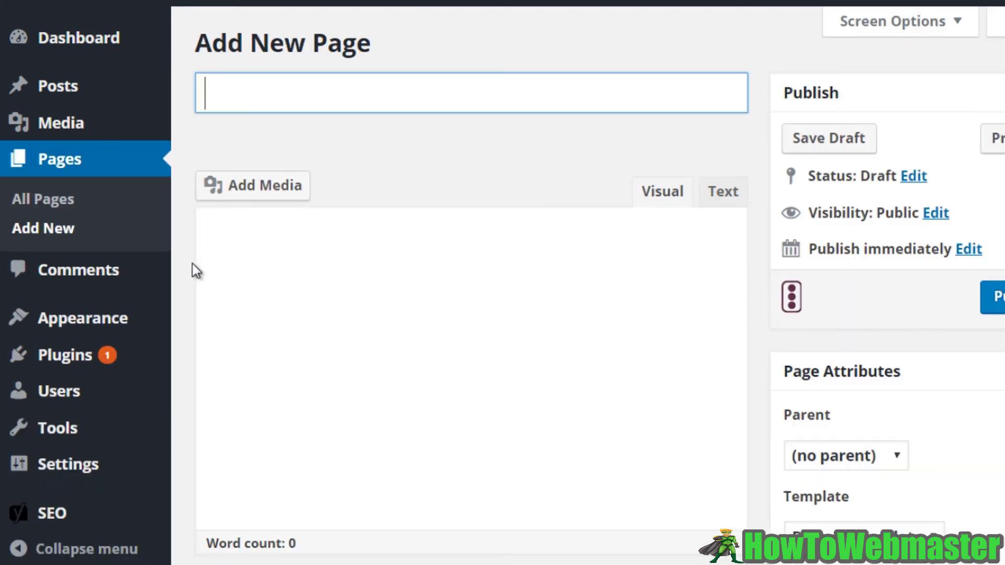
scroll(466, 191, down, 1)
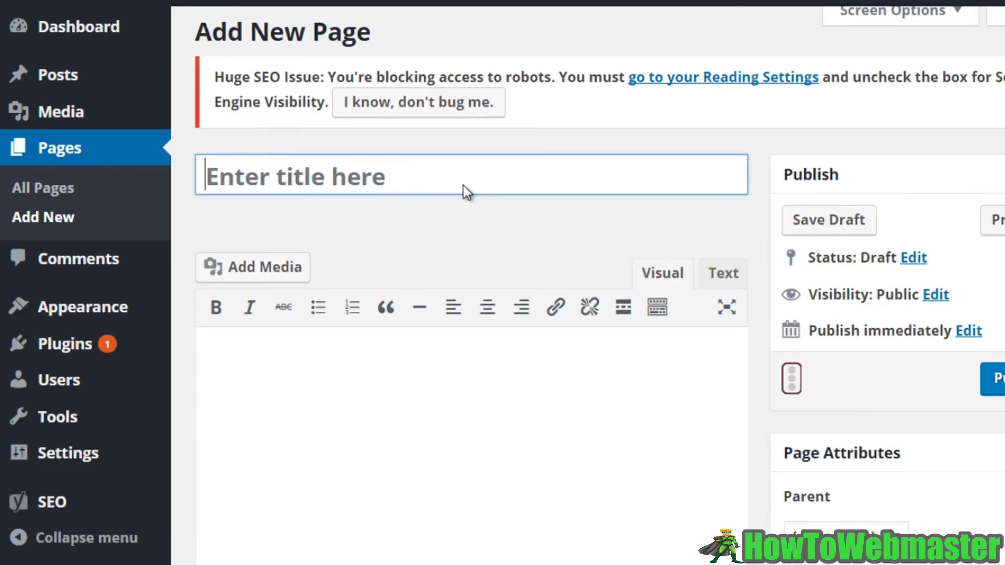
scroll(466, 210, down, 3)
click(465, 258)
scroll(464, 258, down, 5)
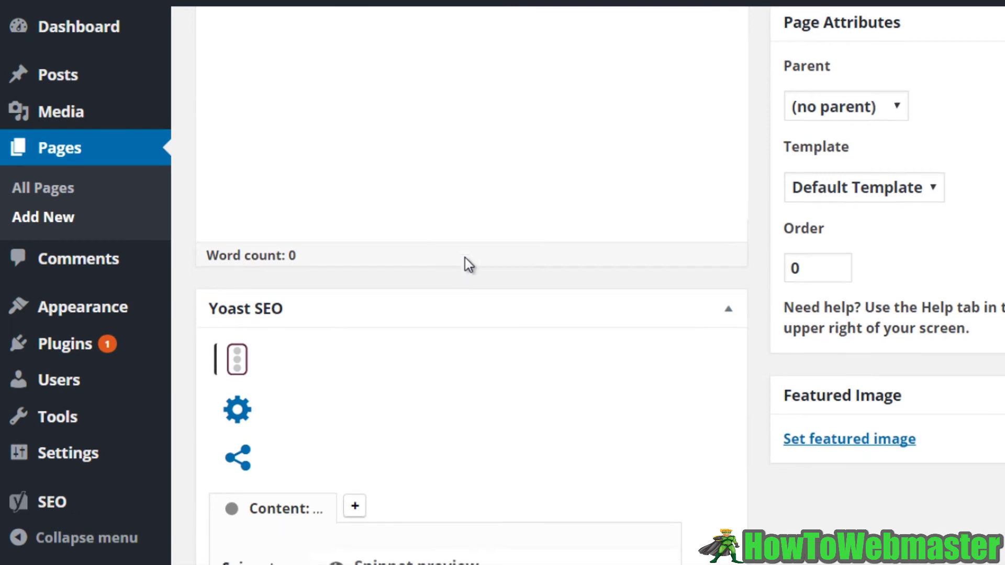
scroll(457, 258, down, 3)
scroll(457, 256, down, 2)
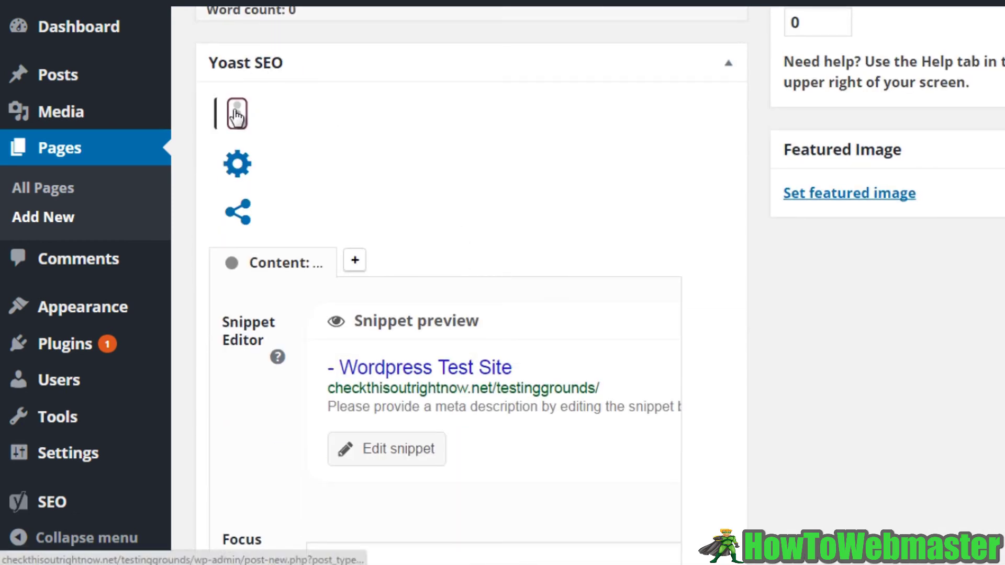
Step: Review the Yoast SEO box's Advanced and Facebook sharing options for the new page, and return to its content section
click(238, 169)
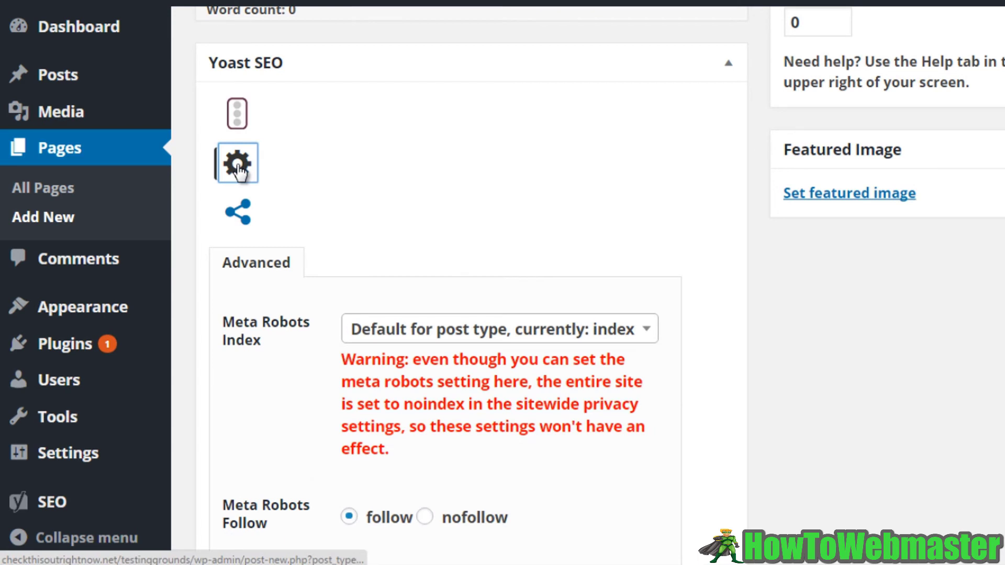
click(239, 216)
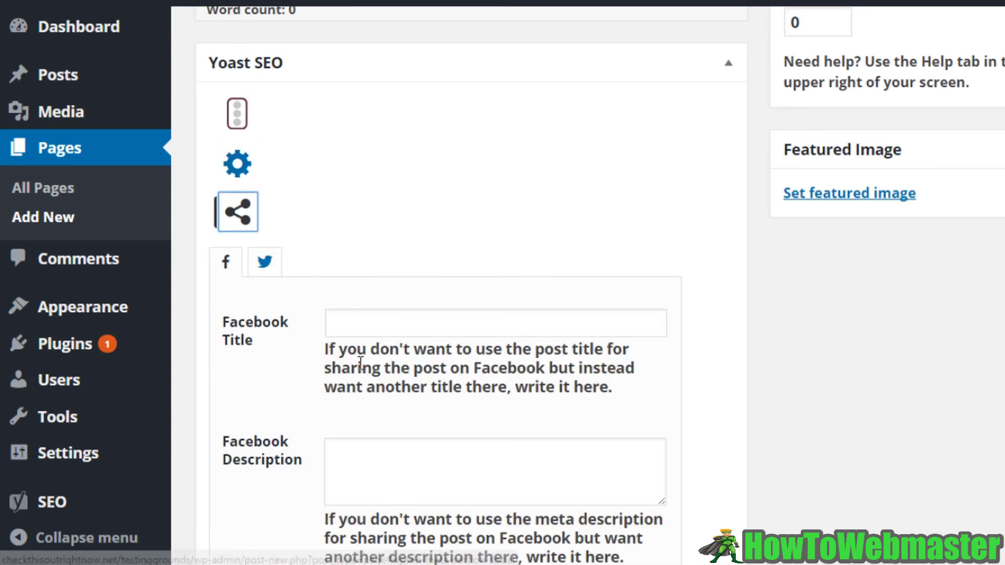
click(237, 113)
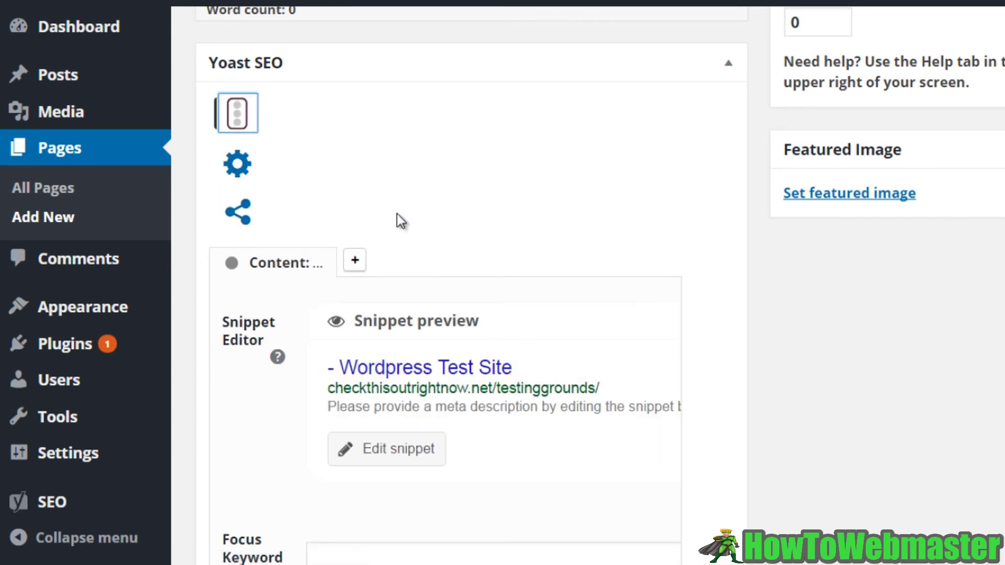
scroll(397, 214, down, 1)
scroll(397, 213, up, 10)
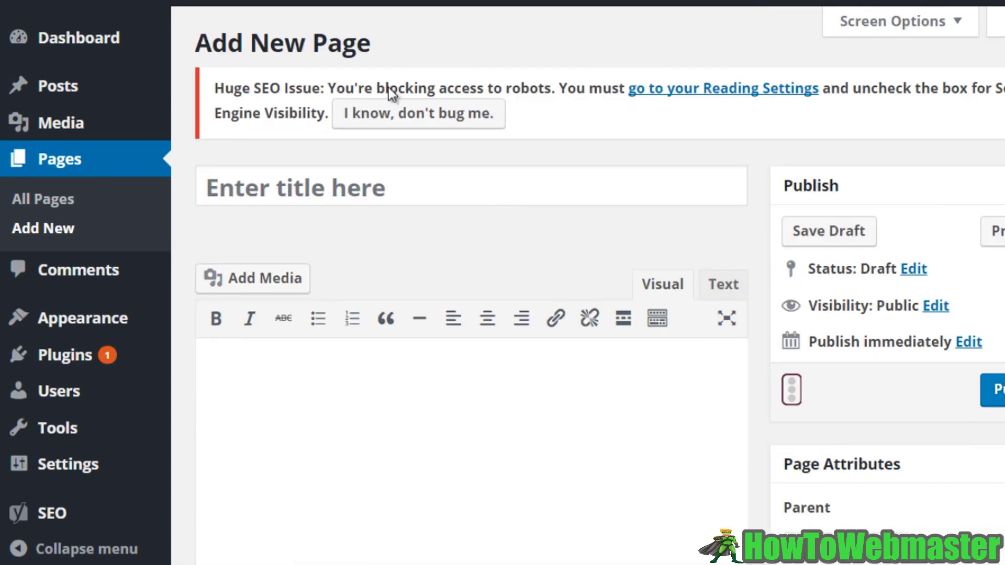
Step: Examine the new page's snippet preview and place the cursor in the Focus Keyword field
scroll(439, 236, down, 2)
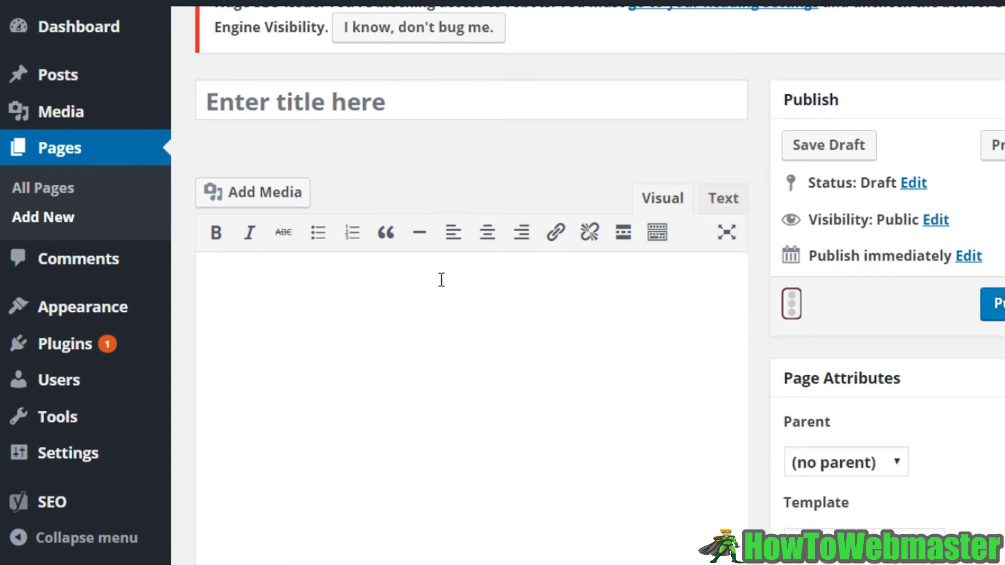
scroll(441, 279, down, 10)
scroll(361, 130, up, 3)
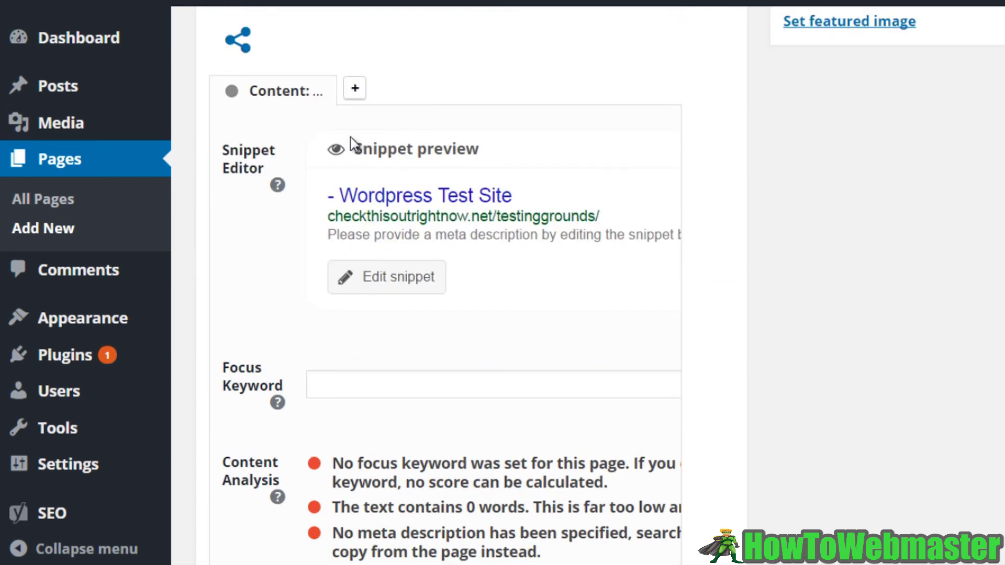
scroll(401, 201, down, 5)
click(403, 106)
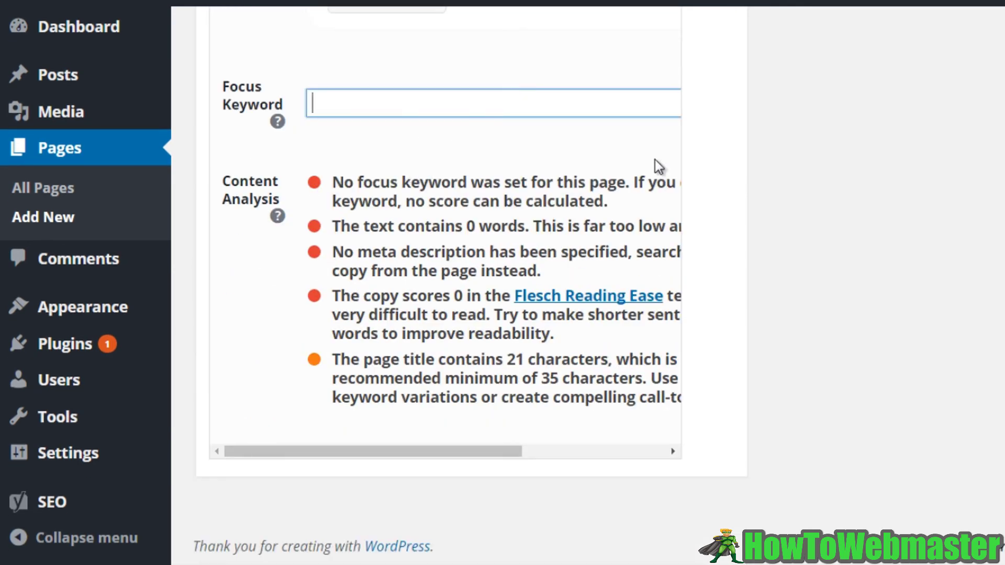
Step: Examine the Content Analysis recommendations for the new page alongside its empty content editor
scroll(523, 209, up, 2)
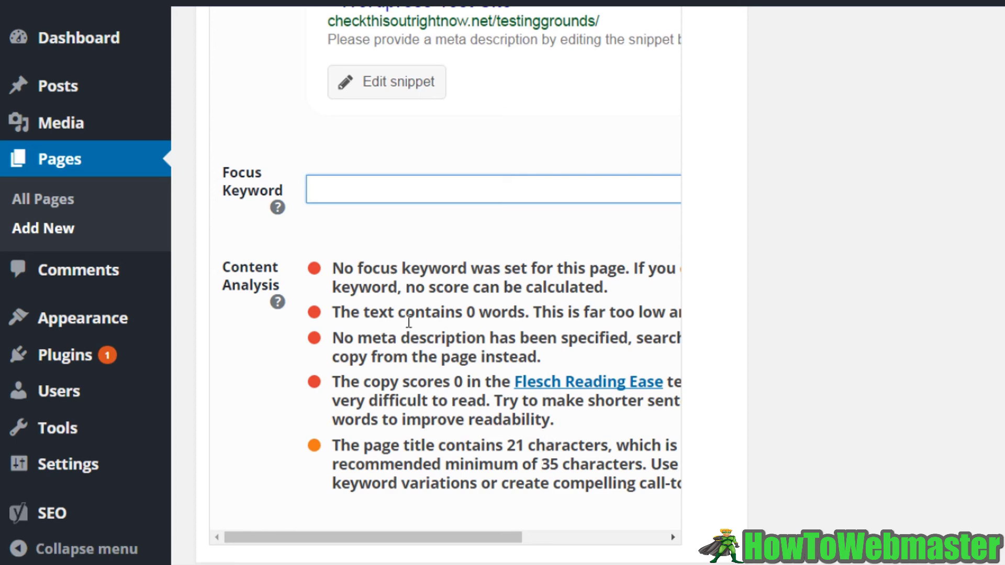
scroll(406, 306, up, 10)
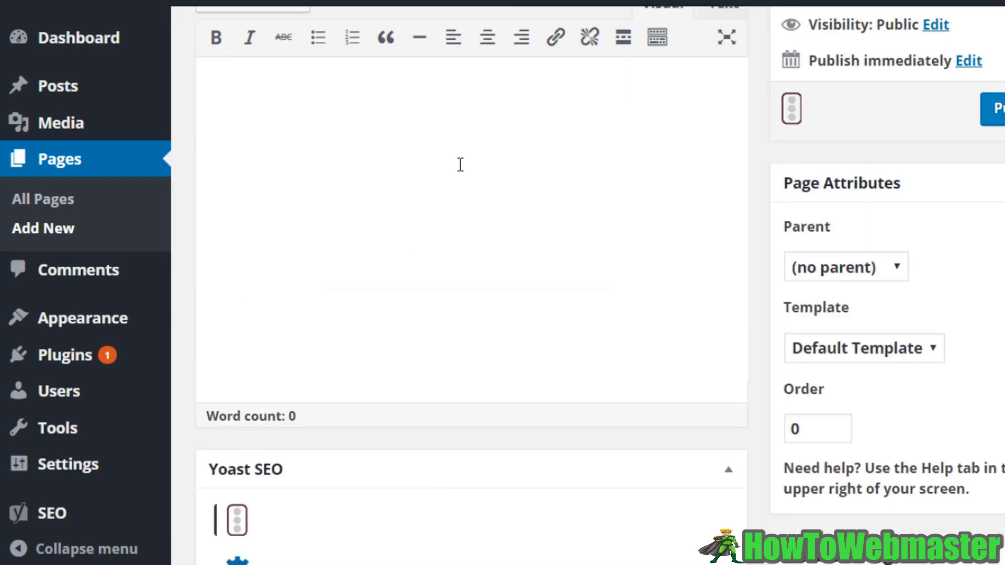
click(496, 316)
scroll(499, 322, down, 7)
scroll(500, 324, down, 7)
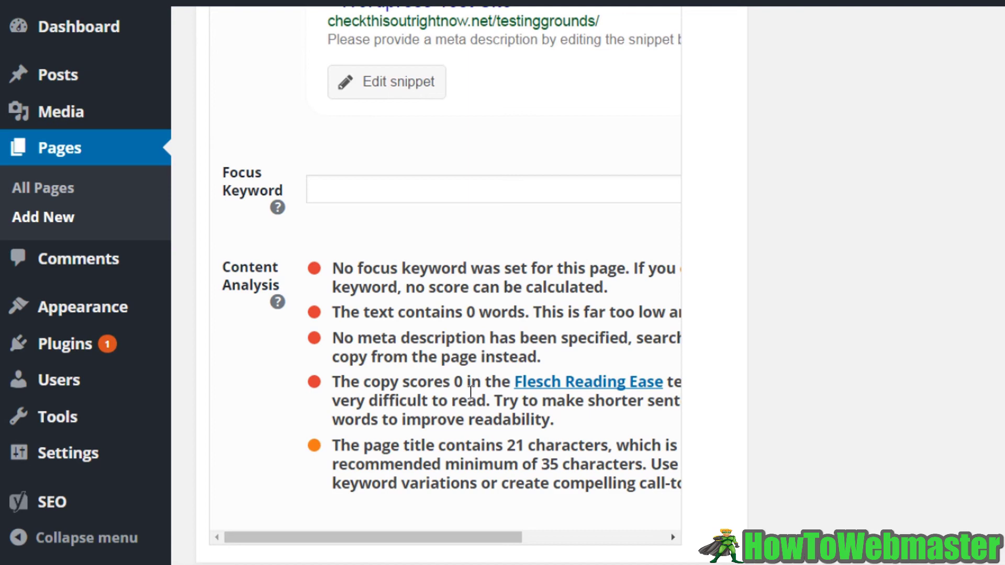
scroll(470, 391, down, 2)
scroll(745, 365, up, 4)
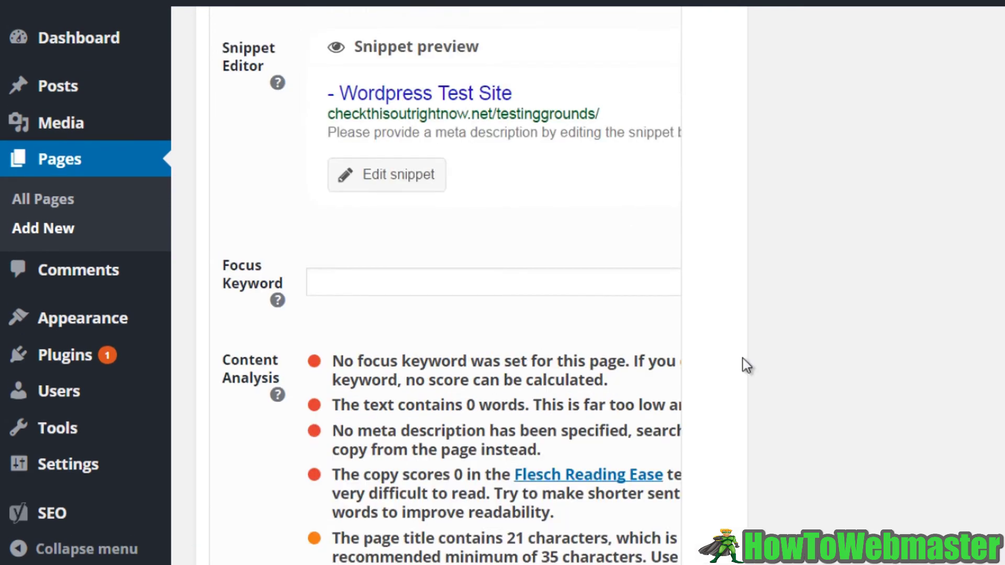
scroll(744, 363, up, 10)
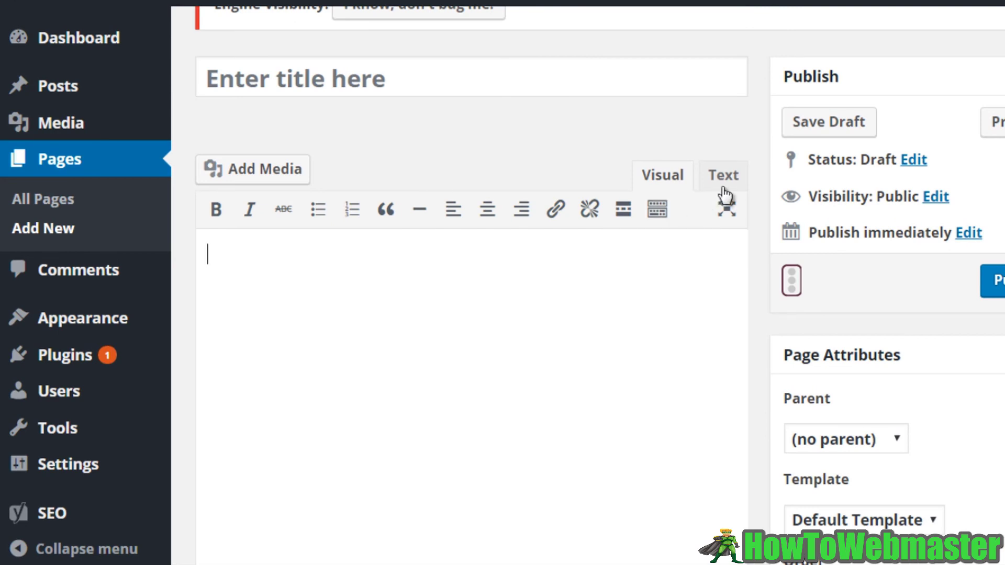
Step: Open the Reading Settings, stop discouraging search engines from indexing the site, and save the changes
scroll(768, 232, up, 2)
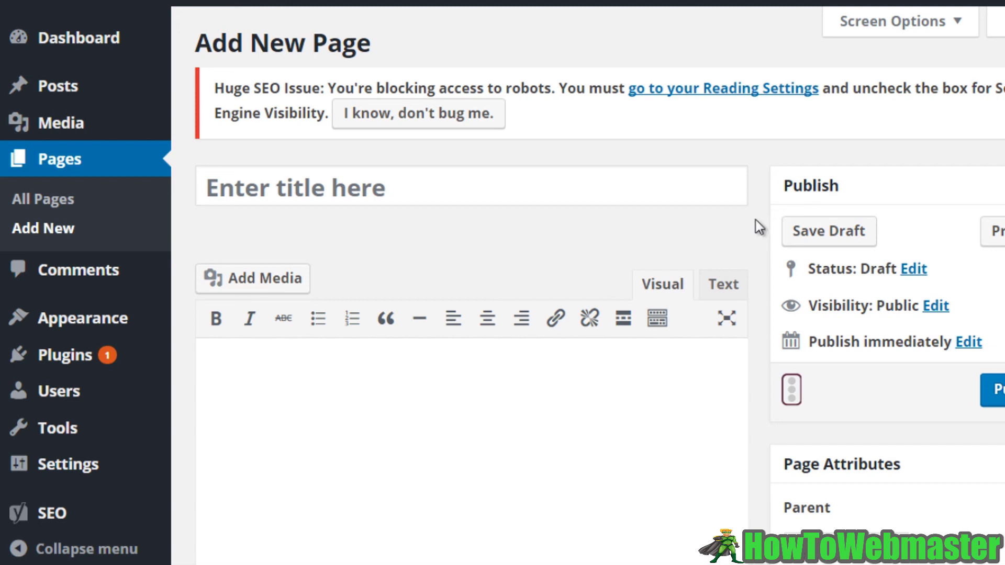
click(737, 90)
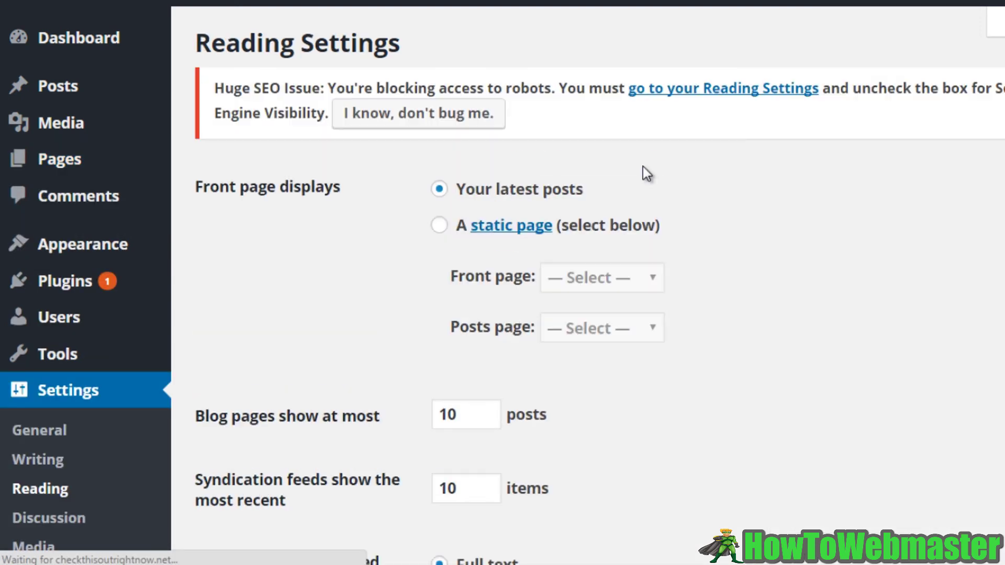
scroll(376, 394, down, 5)
click(439, 363)
click(283, 462)
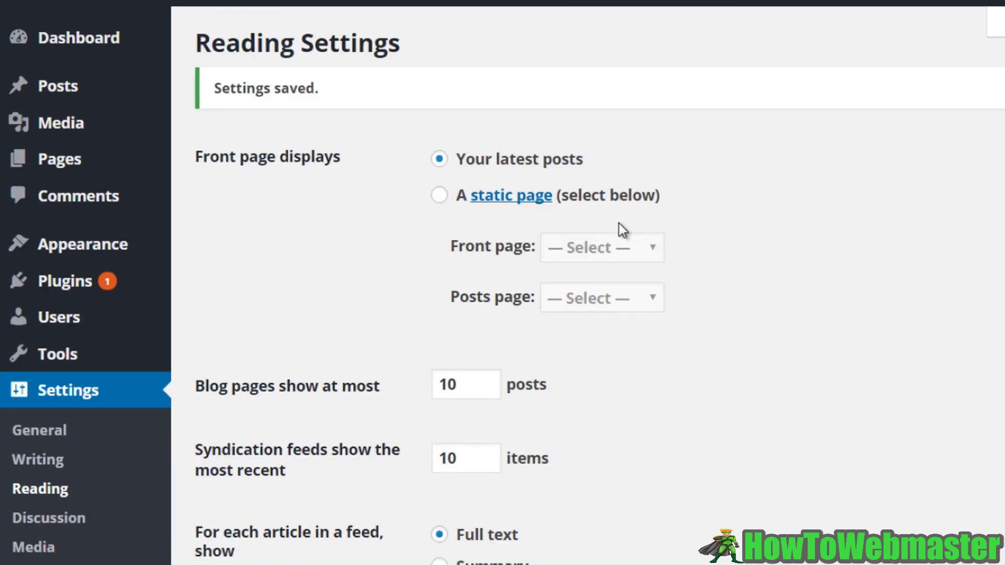
scroll(708, 316, down, 3)
scroll(731, 307, up, 3)
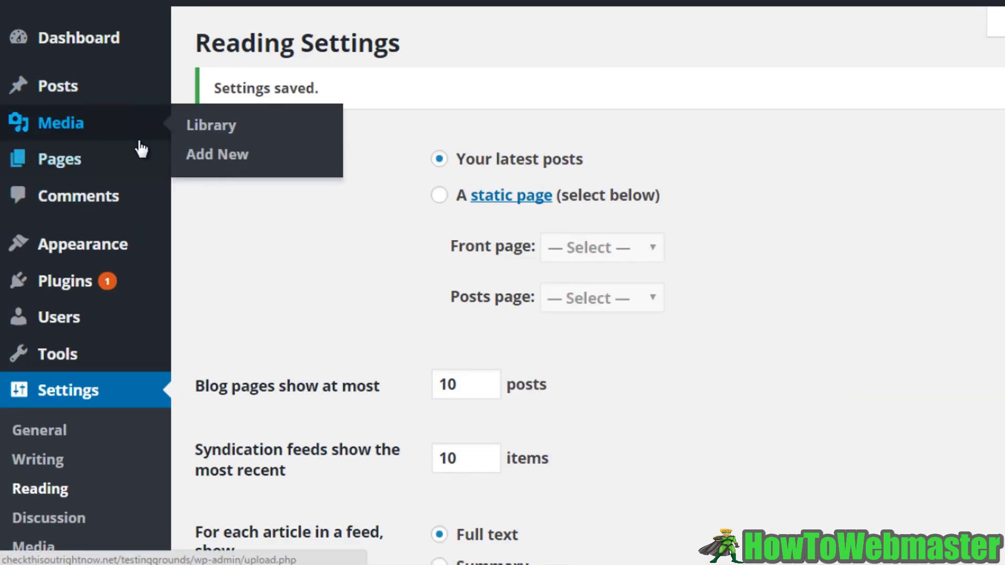
scroll(123, 433, down, 3)
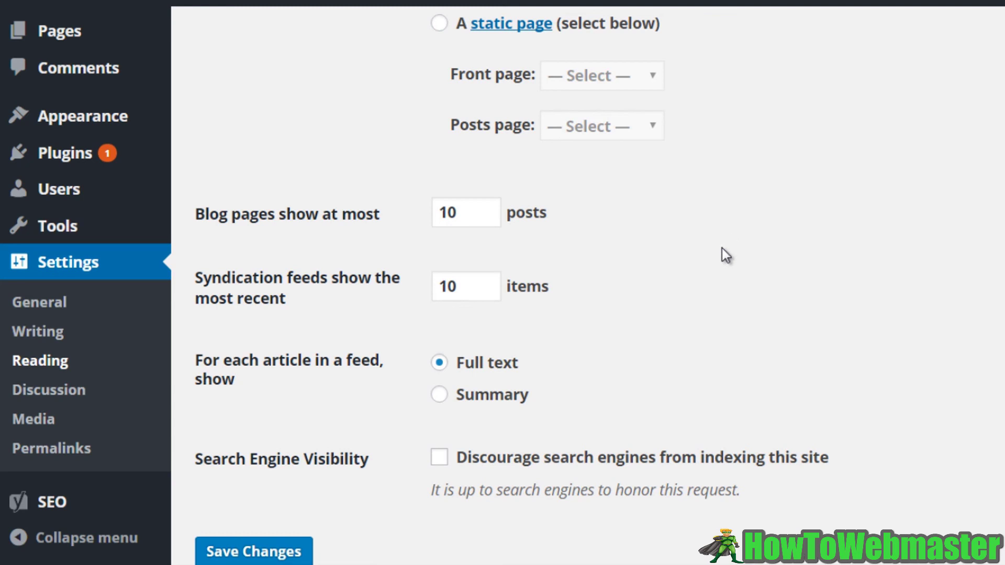
scroll(721, 248, up, 3)
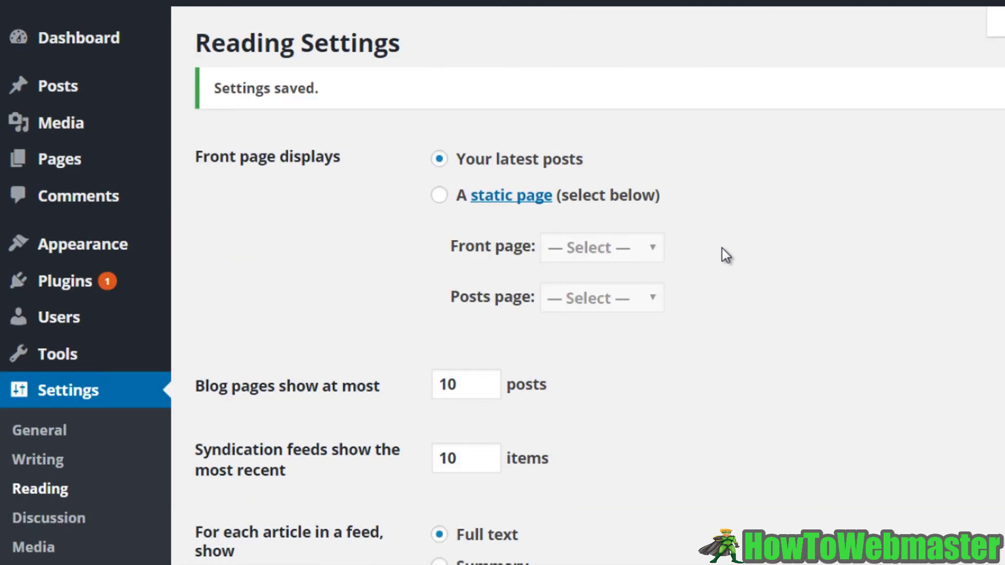
scroll(682, 259, down, 4)
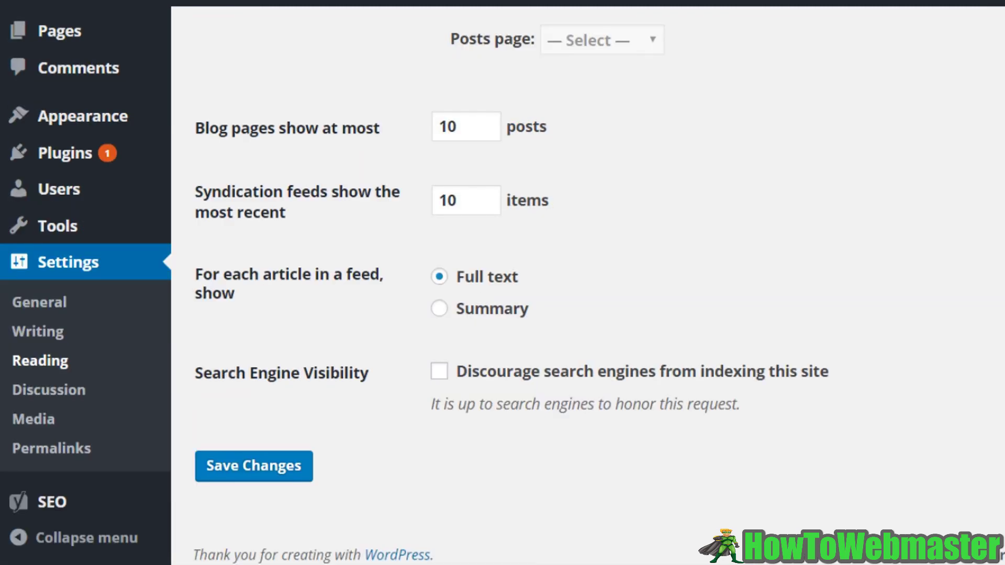